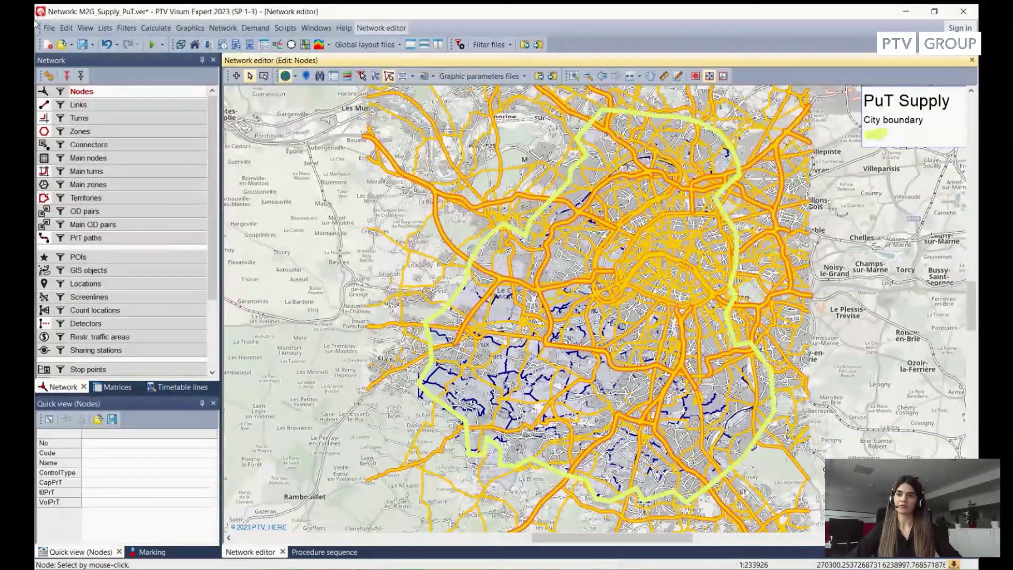
# - Load the global layout file 03_PuT -TSys_Paris.lay and view the Paris network
pyautogui.click(50, 28)
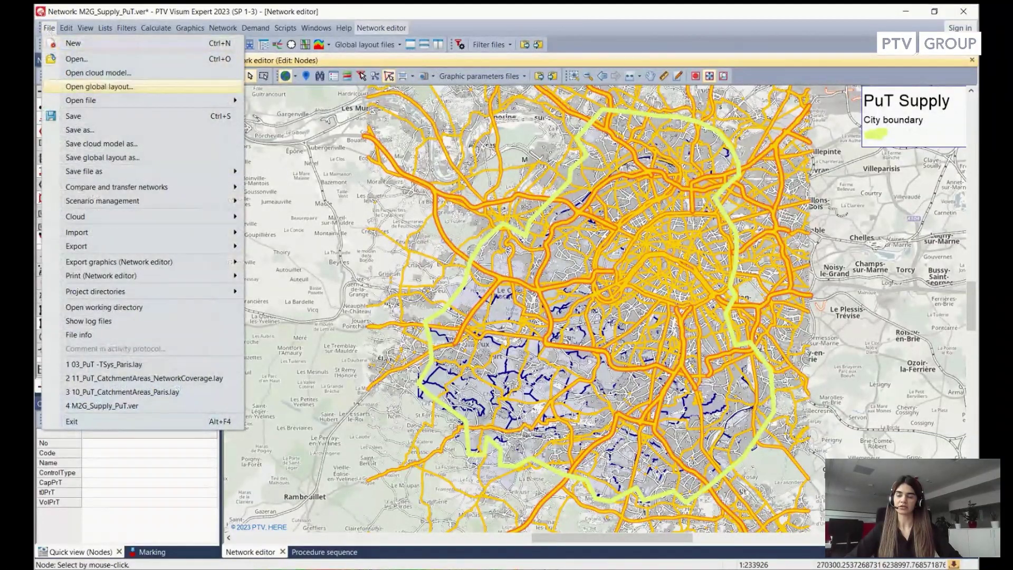
pyautogui.click(92, 87)
pyautogui.click(509, 225)
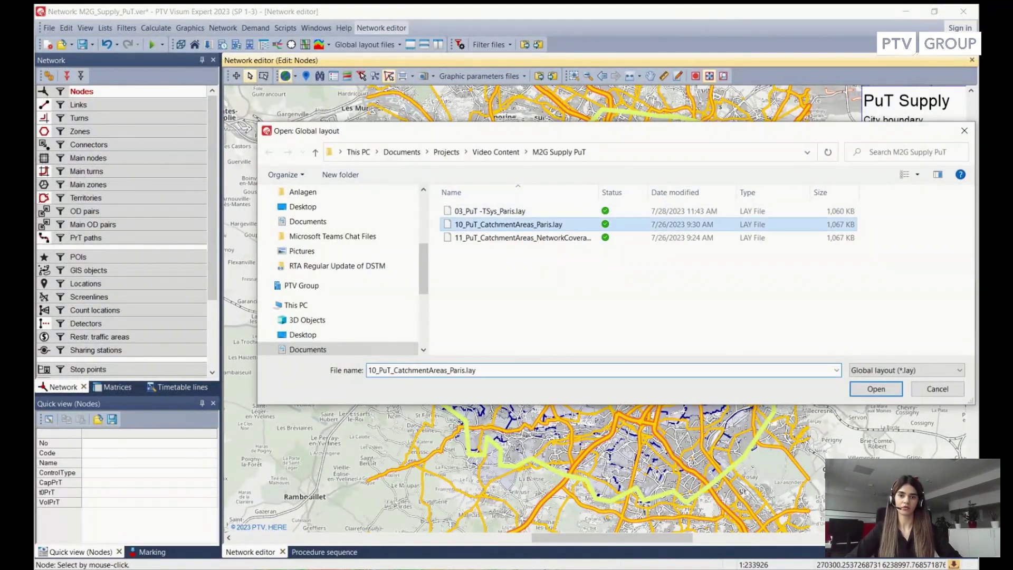
pyautogui.click(491, 211)
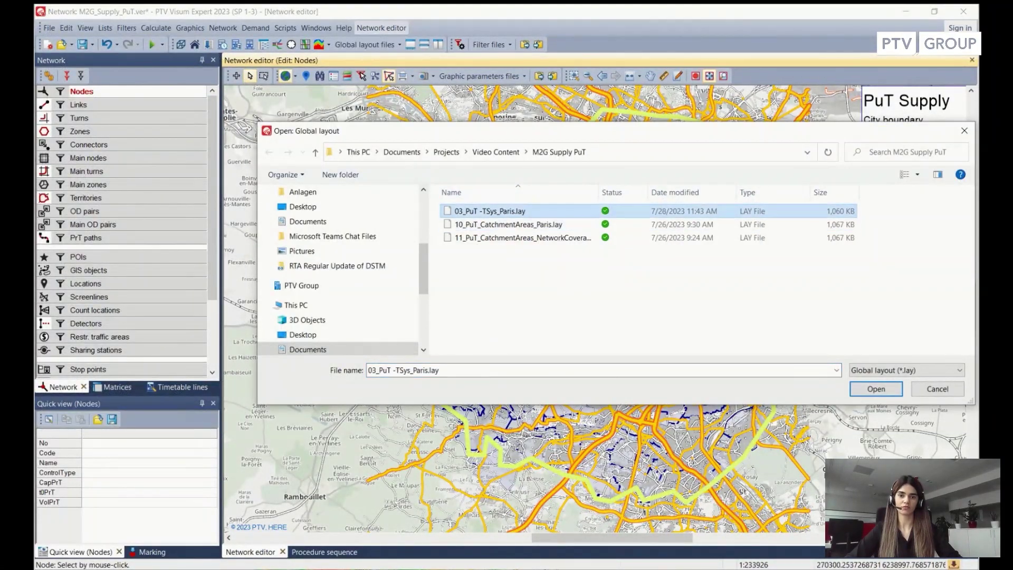
pyautogui.click(873, 390)
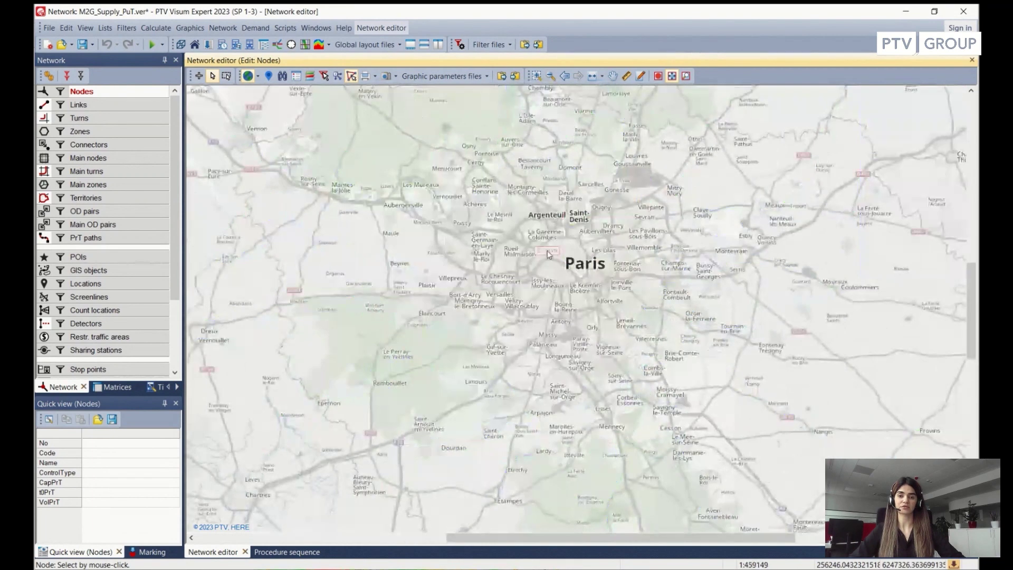
pyautogui.scroll(2, 550, 256)
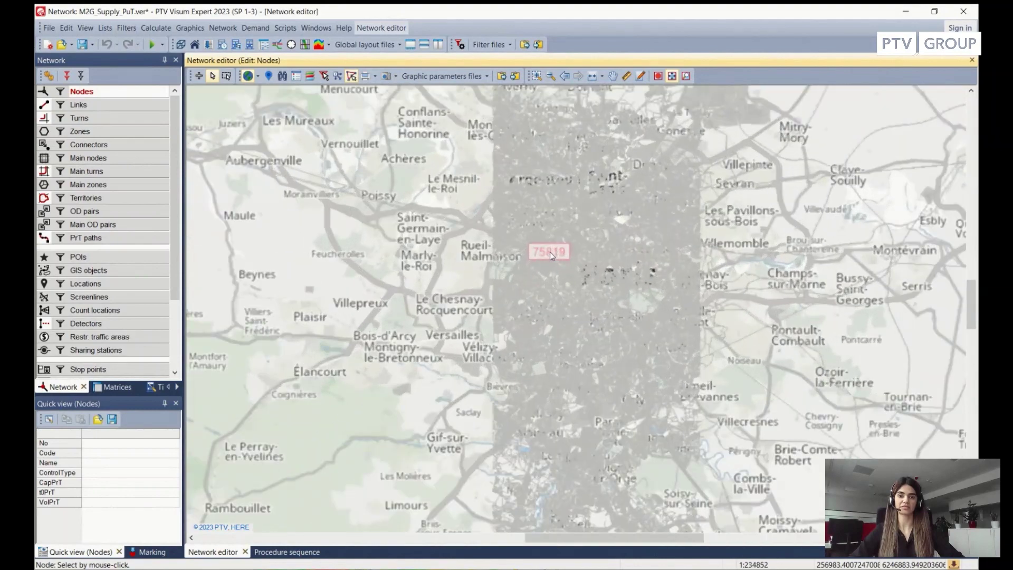
pyautogui.scroll(1, 549, 256)
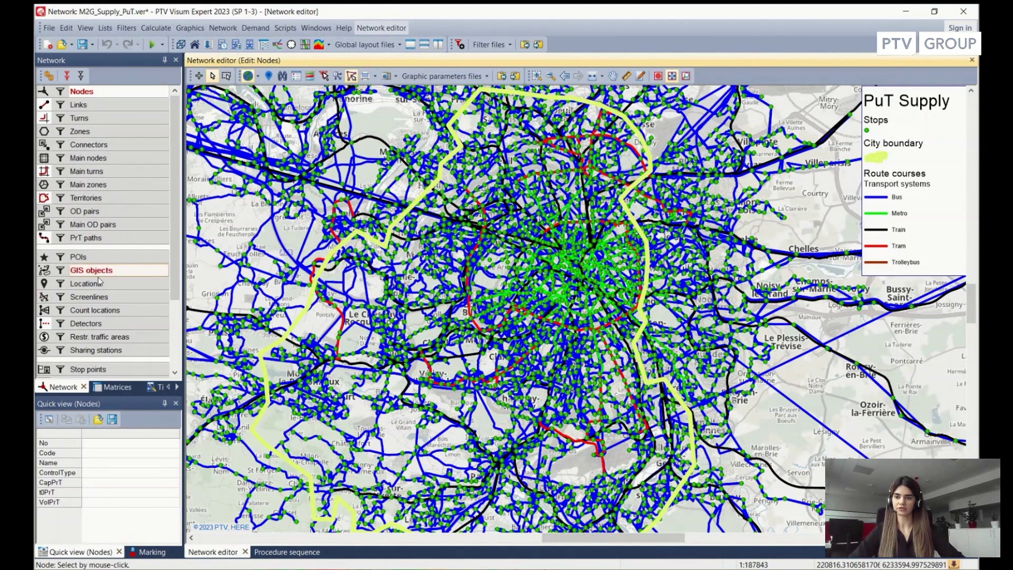
# - Hide the stops on the network map and inspect the route courses by transport system
pyautogui.scroll(-1, 85, 285)
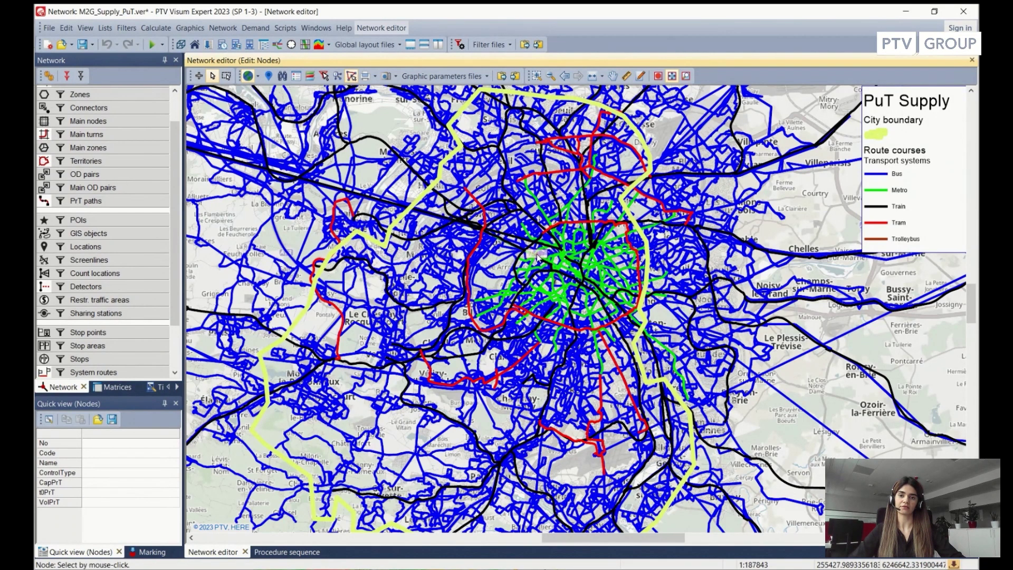
pyautogui.scroll(-1, 533, 256)
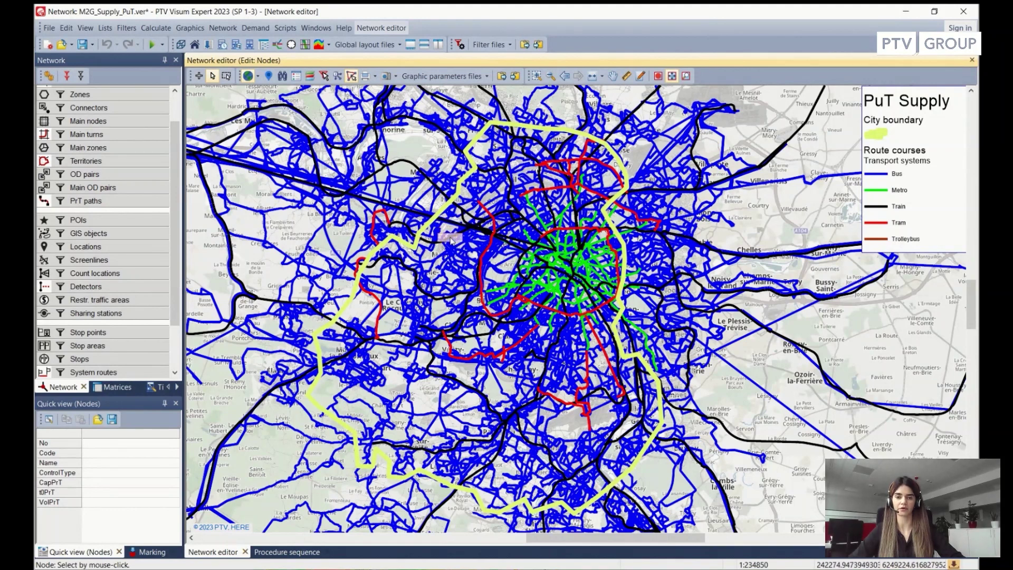
pyautogui.scroll(1, 479, 249)
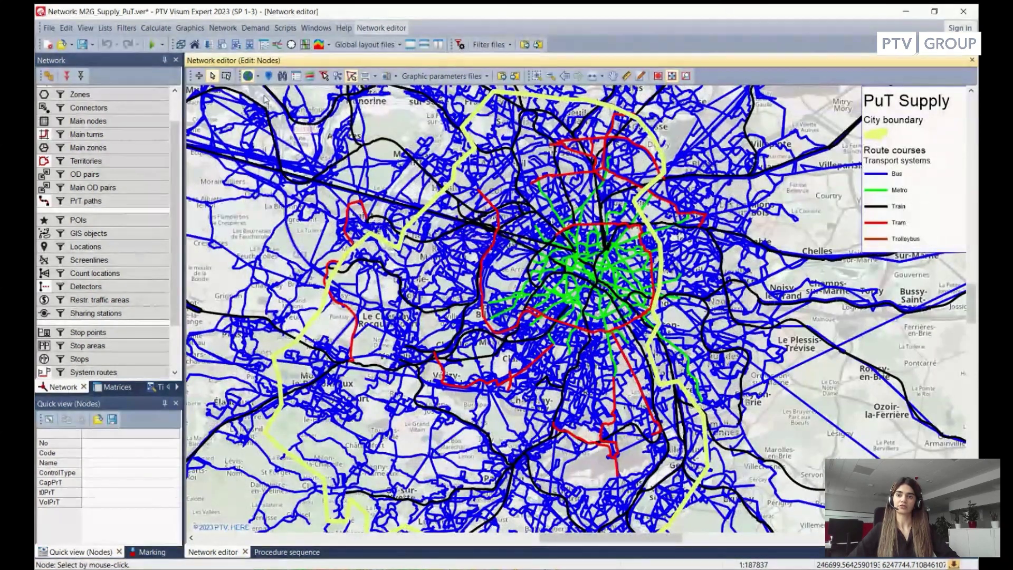
# - Review the calendar and analysis period in the network settings, leaving without changing anything
pyautogui.click(224, 28)
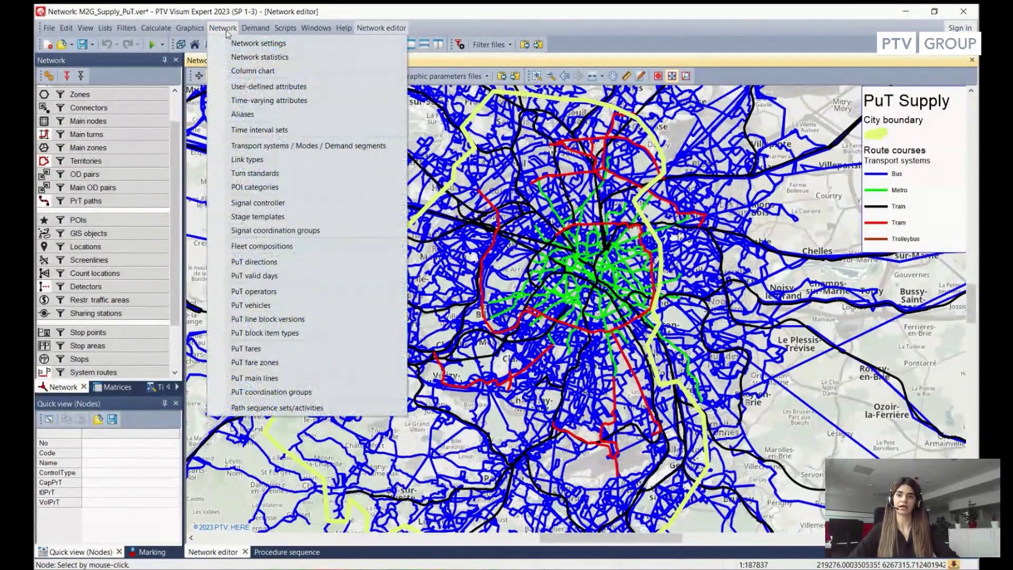
pyautogui.click(226, 44)
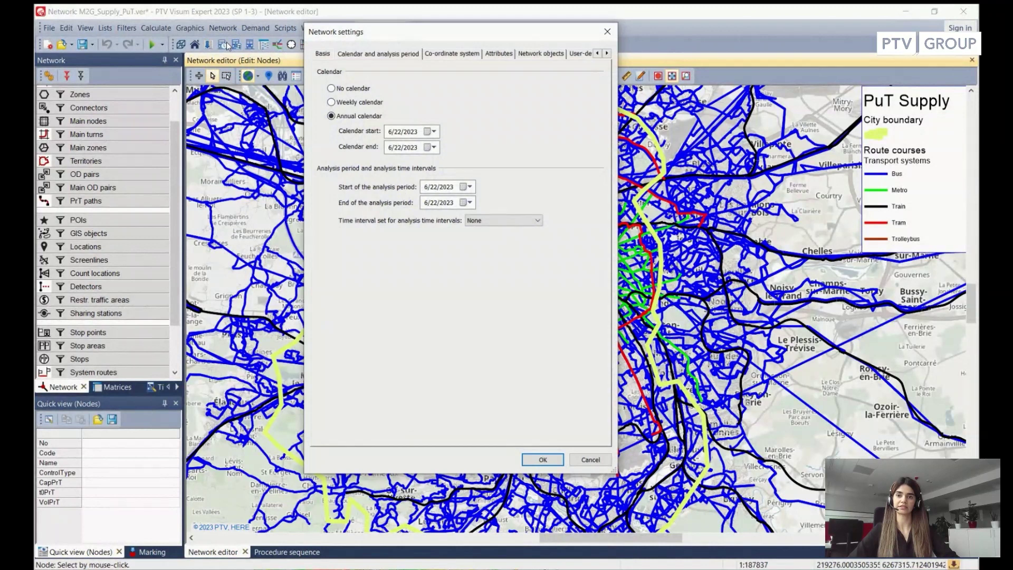
pyautogui.moveTo(385, 34); pyautogui.dragTo(387, 72)
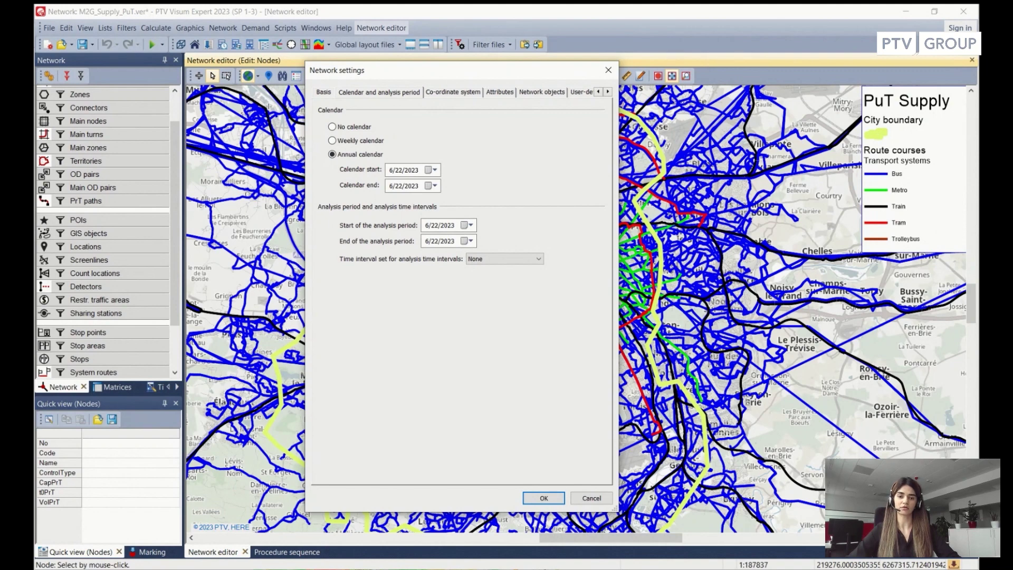
pyautogui.click(591, 498)
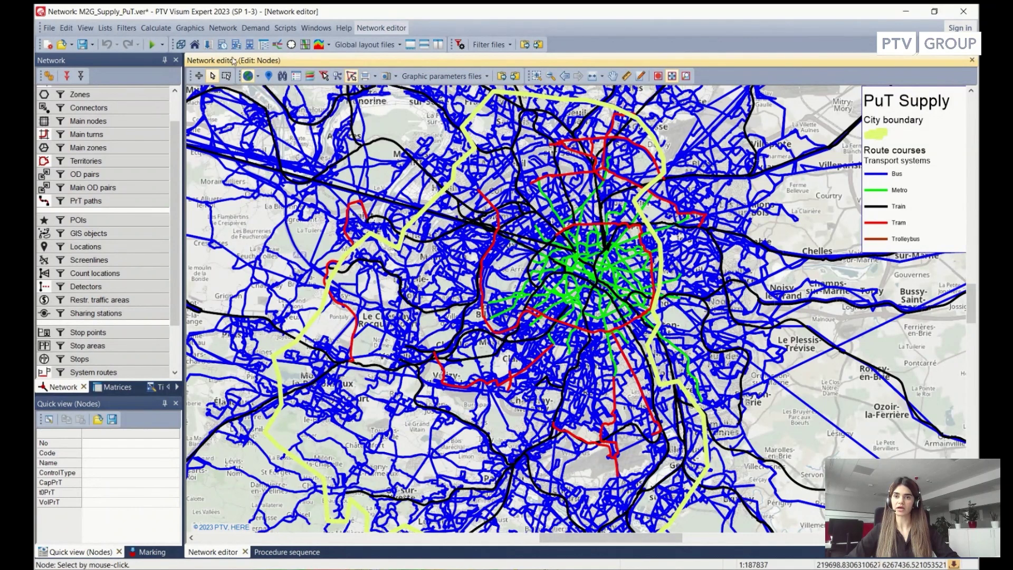
# - Run the procedure sequence with PuT operating indicators active and Reset PuT operating indicators deactivated
pyautogui.click(156, 30)
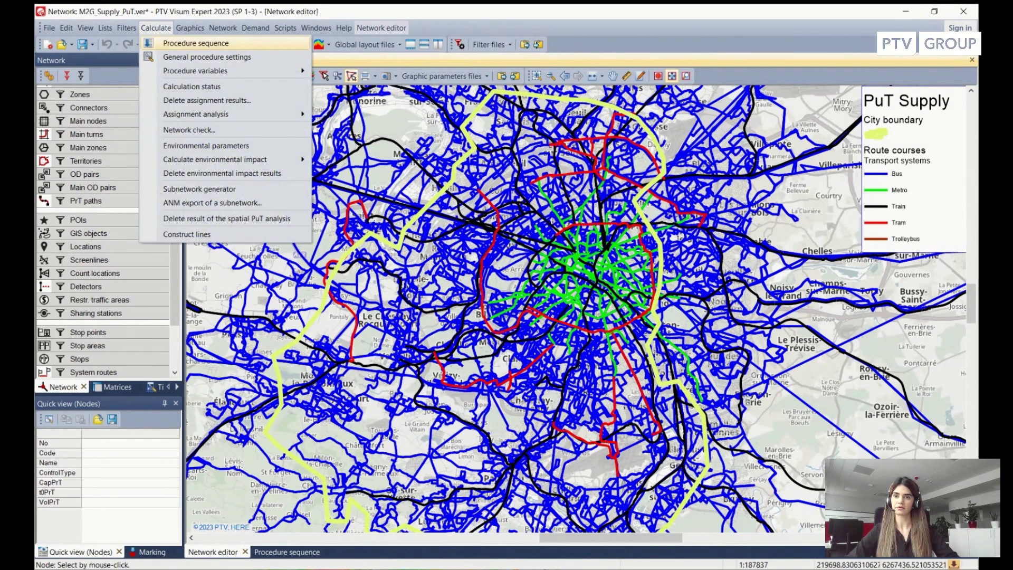
pyautogui.click(190, 43)
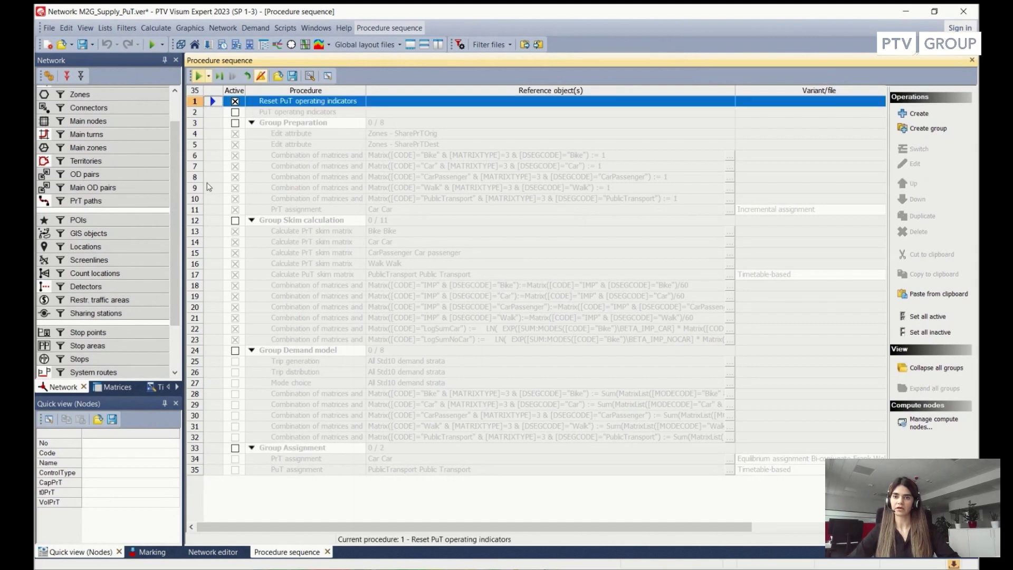
pyautogui.click(197, 100)
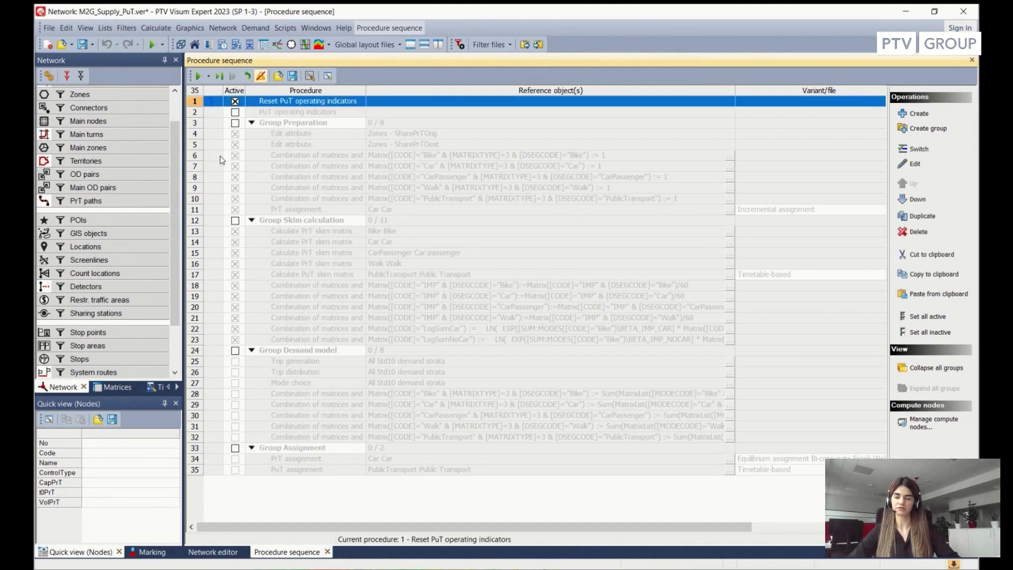
pyautogui.click(235, 101)
pyautogui.click(235, 102)
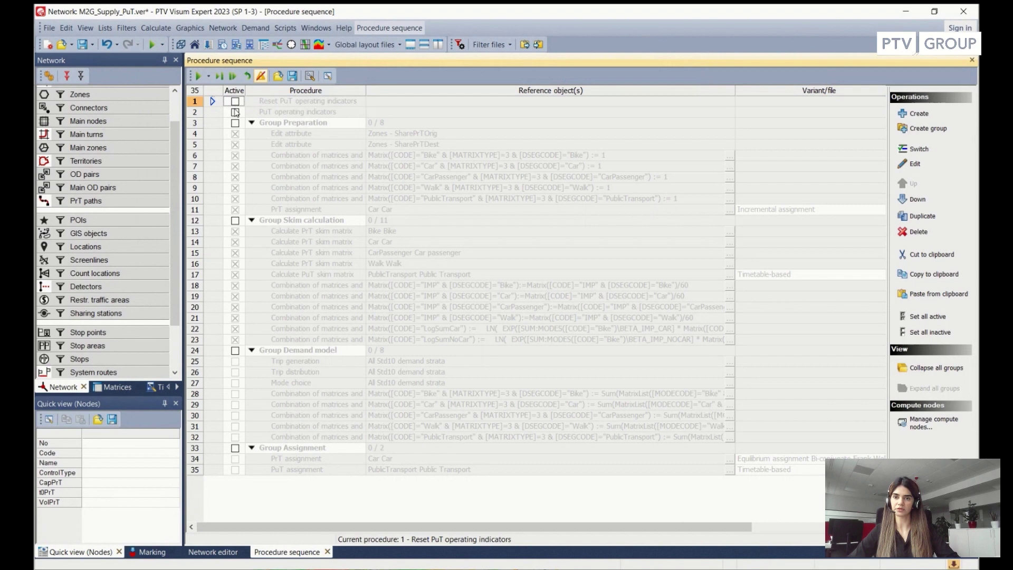
pyautogui.click(235, 111)
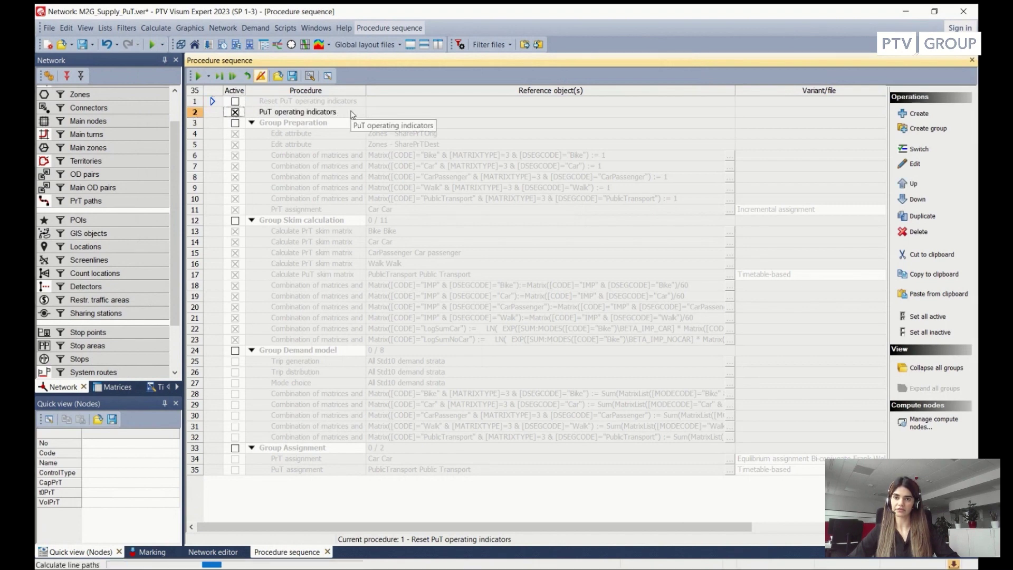
pyautogui.click(197, 77)
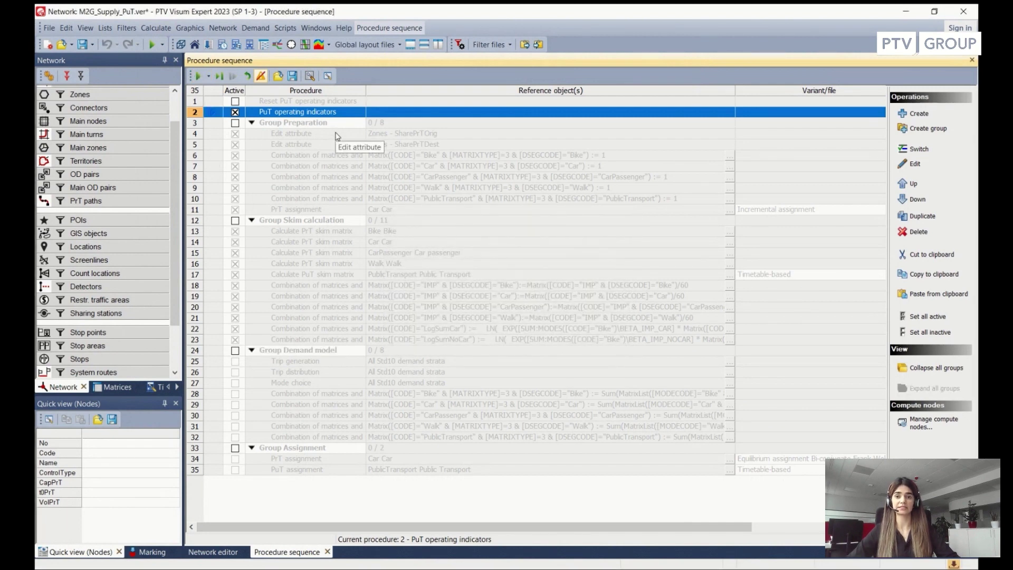
# - Return to the network editor and turn off the display of the lines layer
pyautogui.click(213, 552)
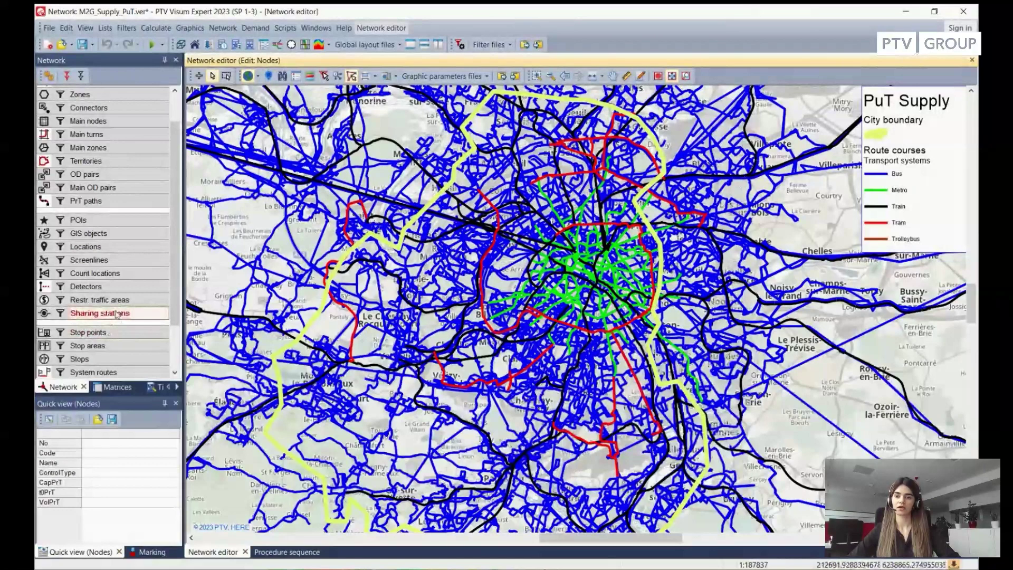
pyautogui.scroll(-2, 125, 319)
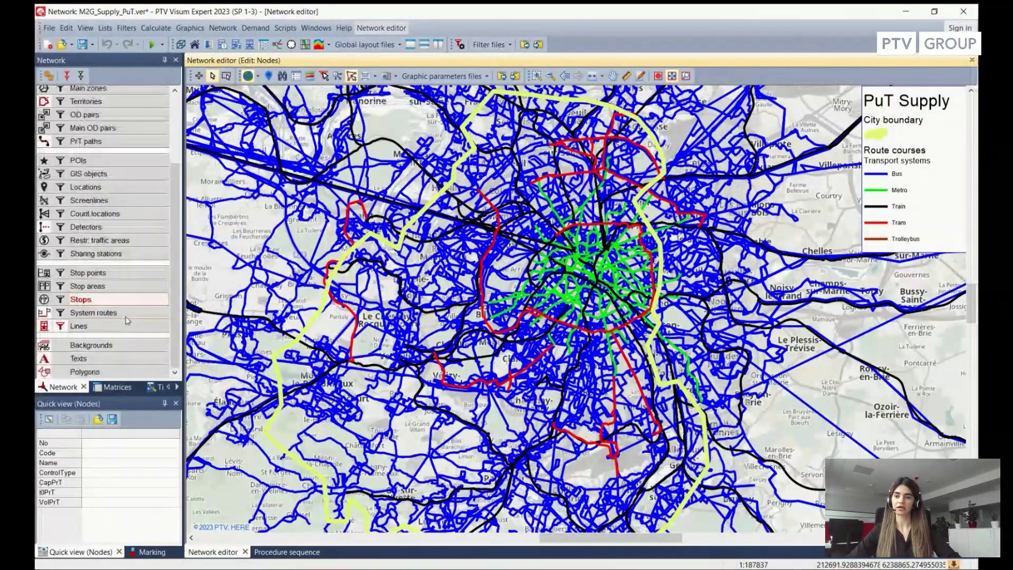
pyautogui.click(44, 330)
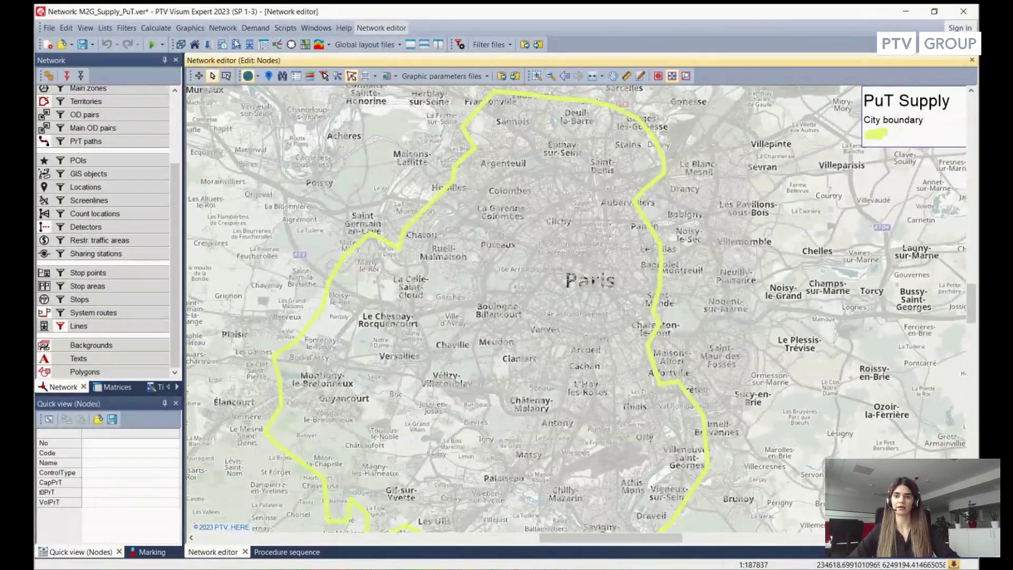
# - Open the network editor's graphic parameters and switch the stop catchment areas to uniform display
pyautogui.click(194, 32)
pyautogui.click(194, 32)
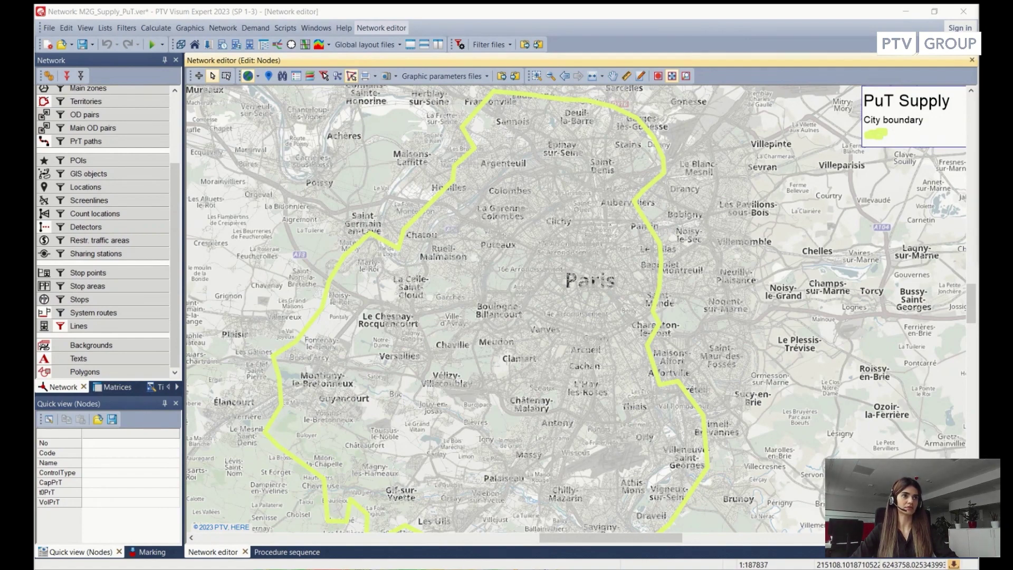
pyautogui.click(510, 77)
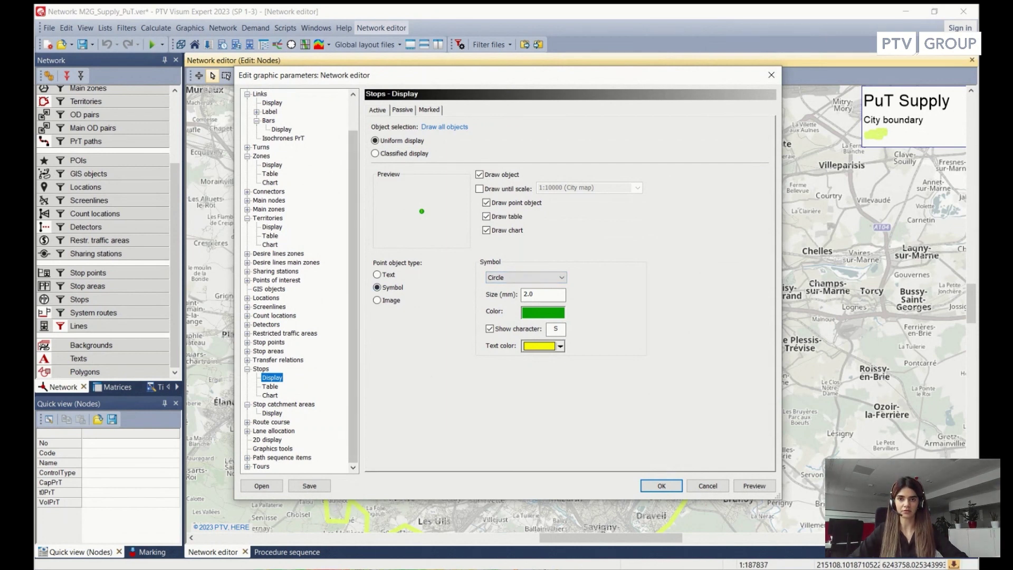
pyautogui.click(284, 404)
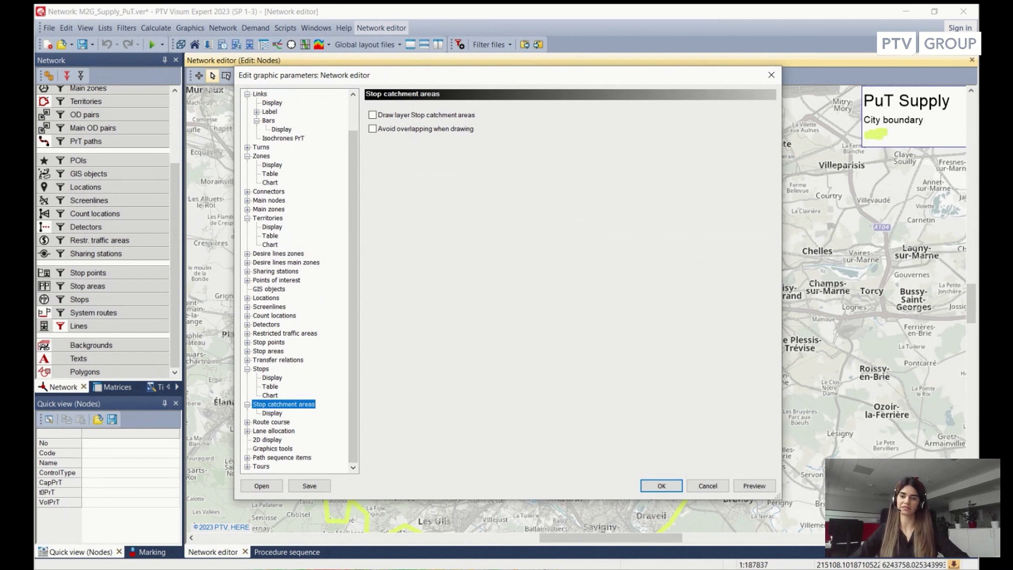
pyautogui.click(272, 413)
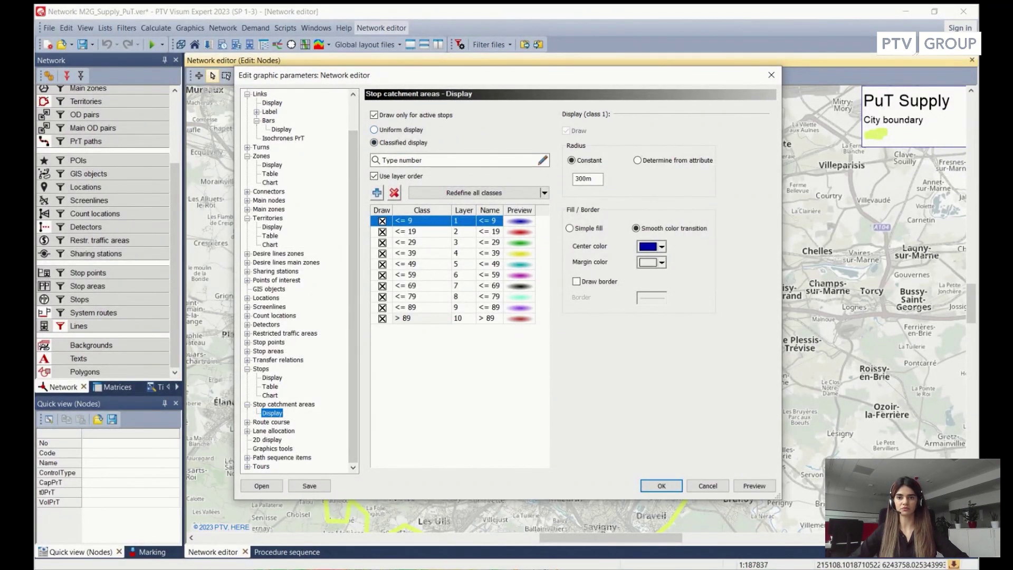
pyautogui.click(375, 130)
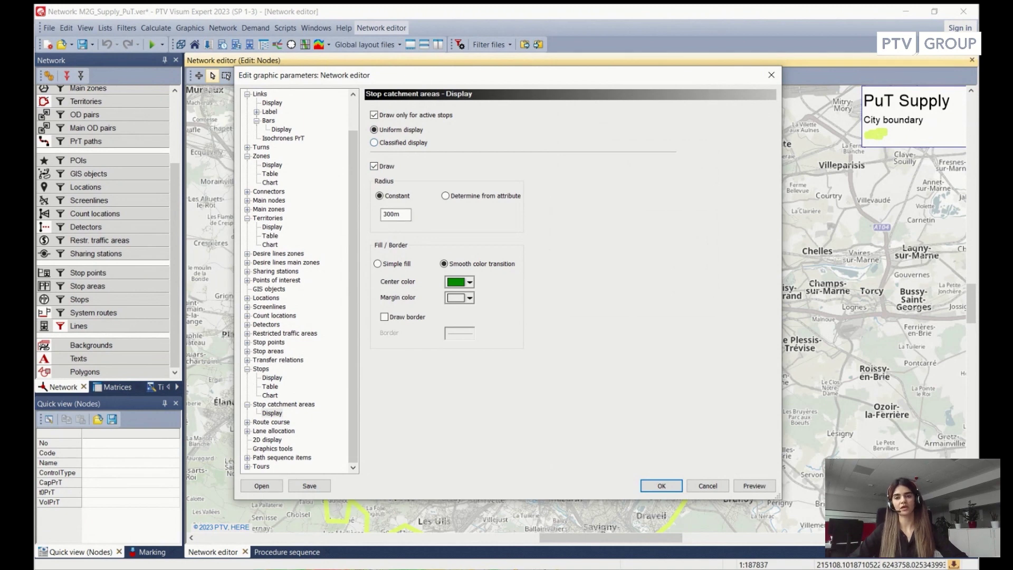
# - Give the stop catchment areas a constant radius of 500 m and an orange center color, and apply the settings
pyautogui.doubleClick(391, 214)
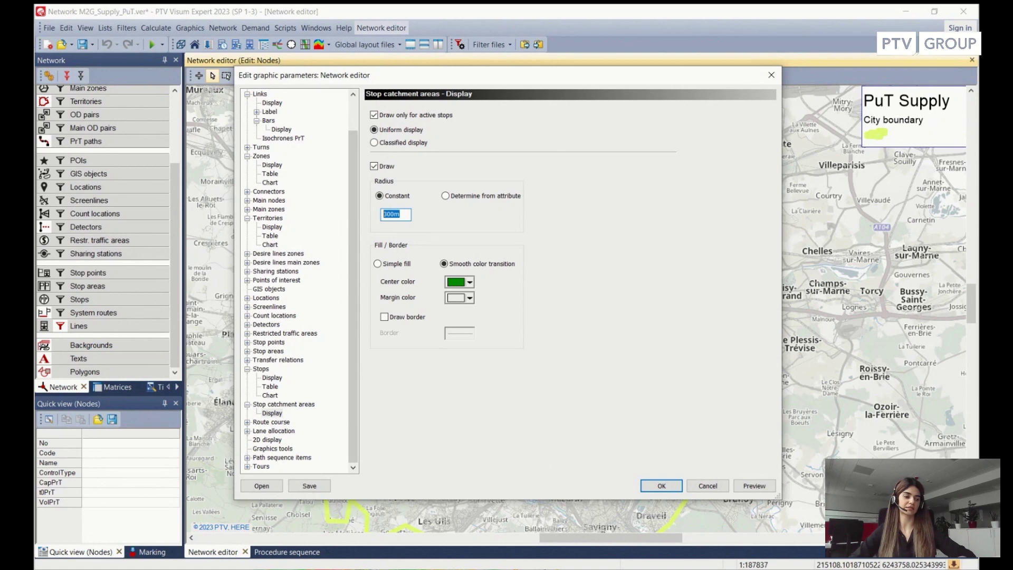
pyautogui.write('500')
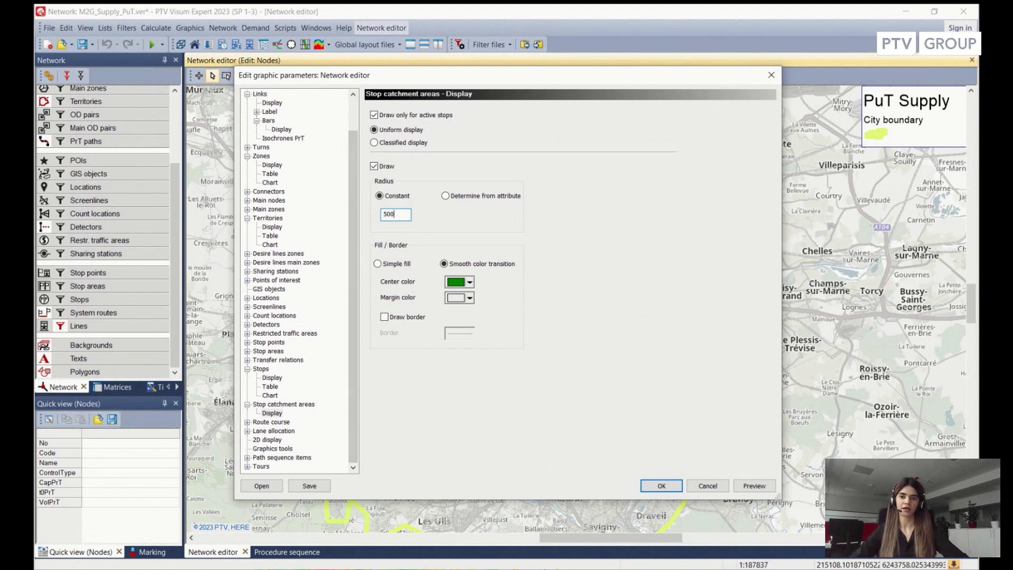
pyautogui.click(469, 282)
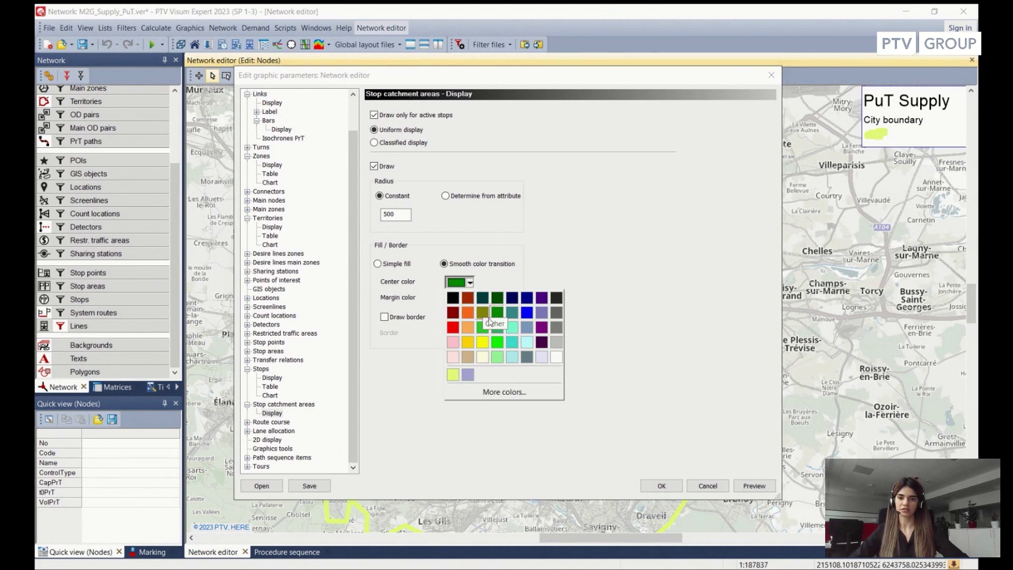
pyautogui.click(468, 327)
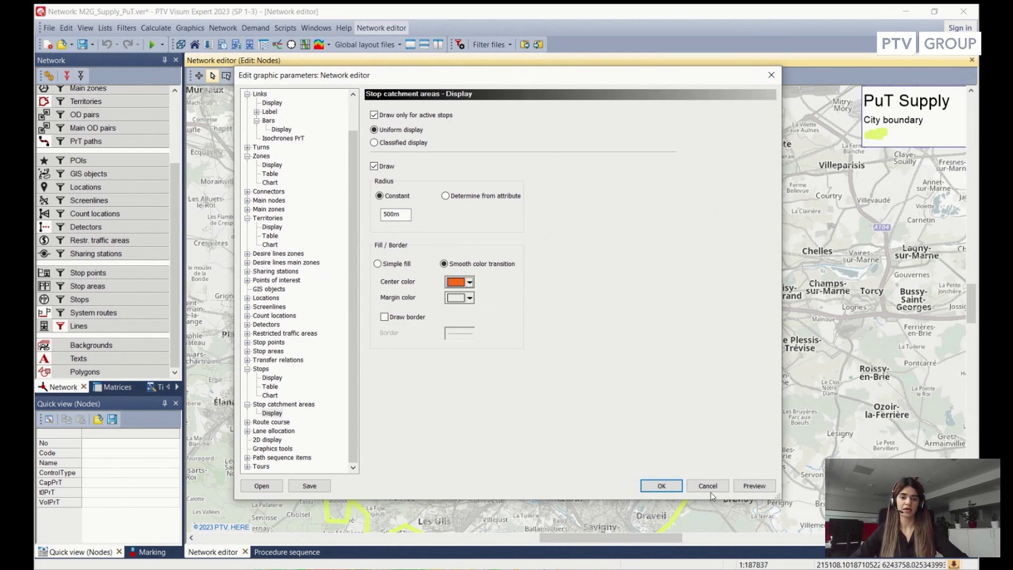
pyautogui.click(661, 486)
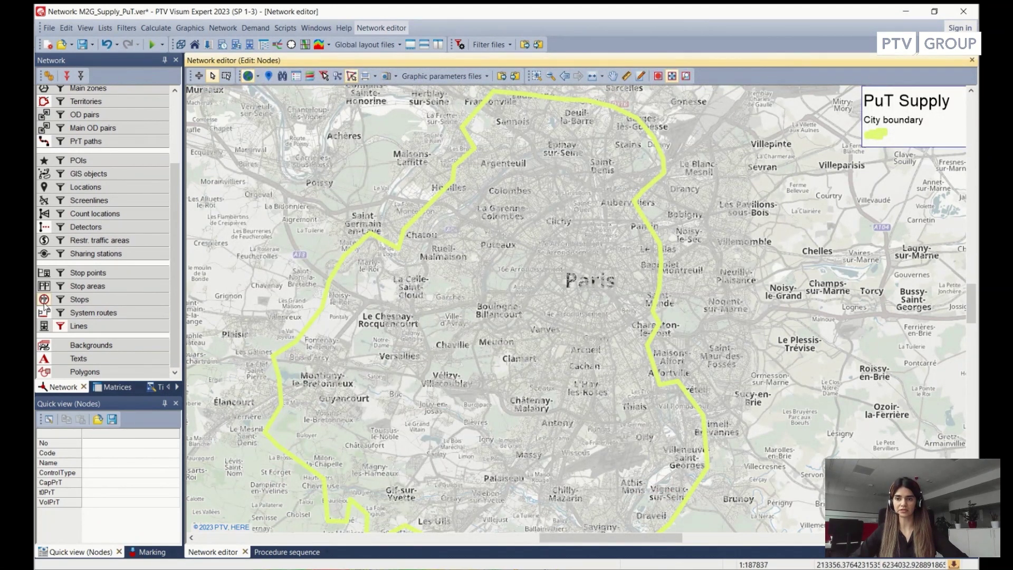
# - Turn on drawing of the Stop catchment areas layer in the network editor's graphic parameters and apply it
pyautogui.click(80, 300)
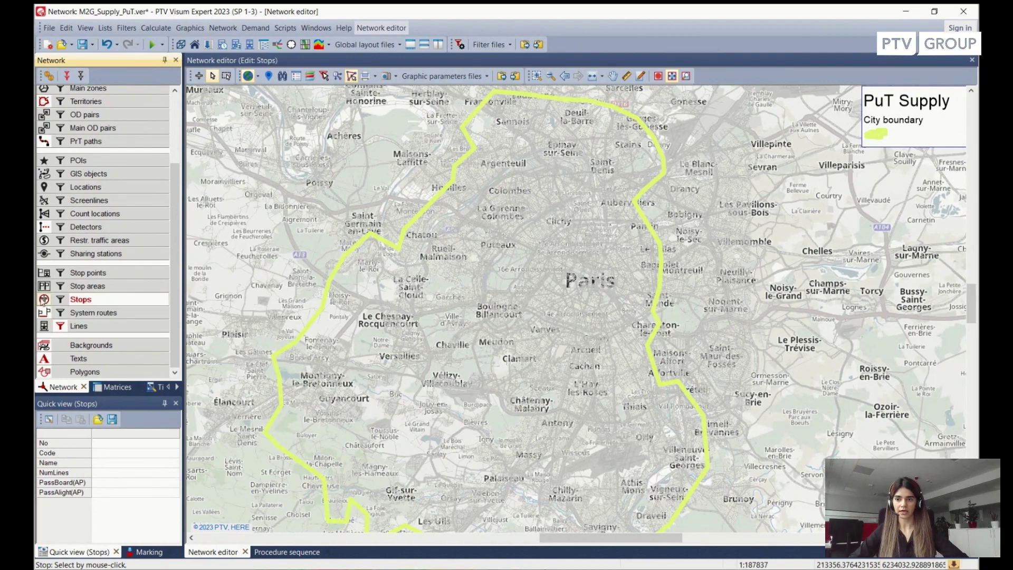
pyautogui.click(43, 300)
pyautogui.rightClick(43, 299)
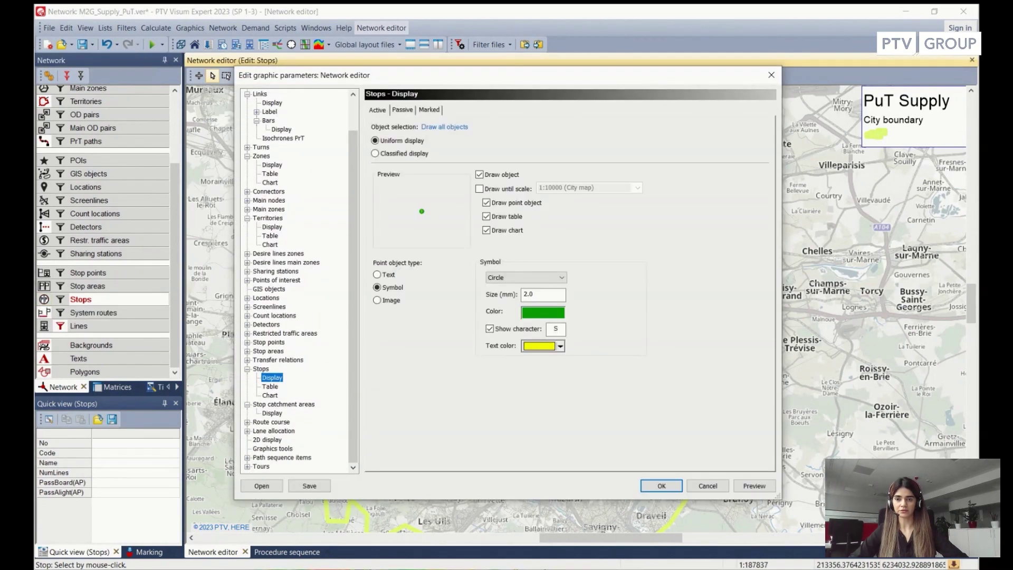
pyautogui.scroll(2, 298, 280)
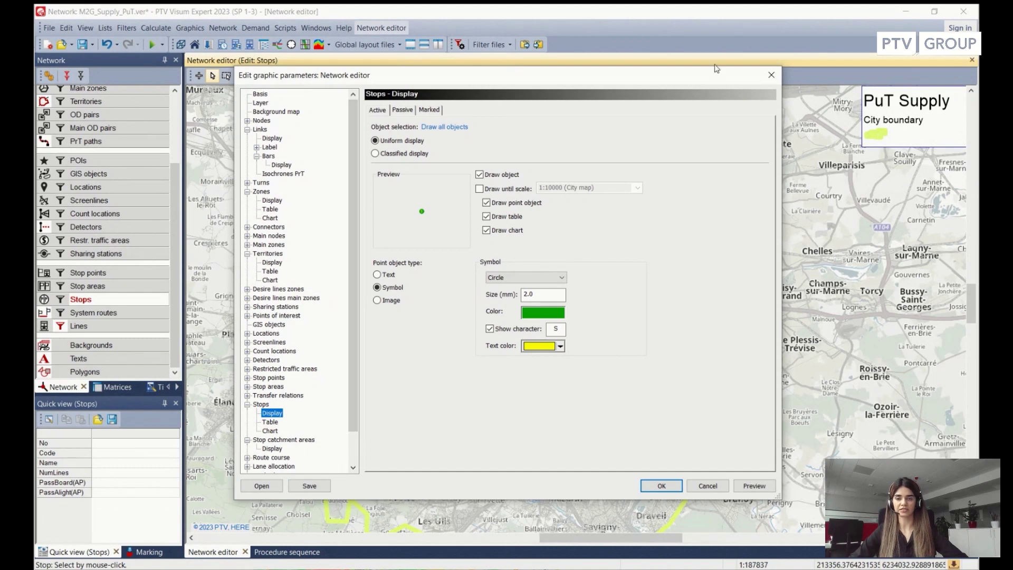
pyautogui.click(260, 103)
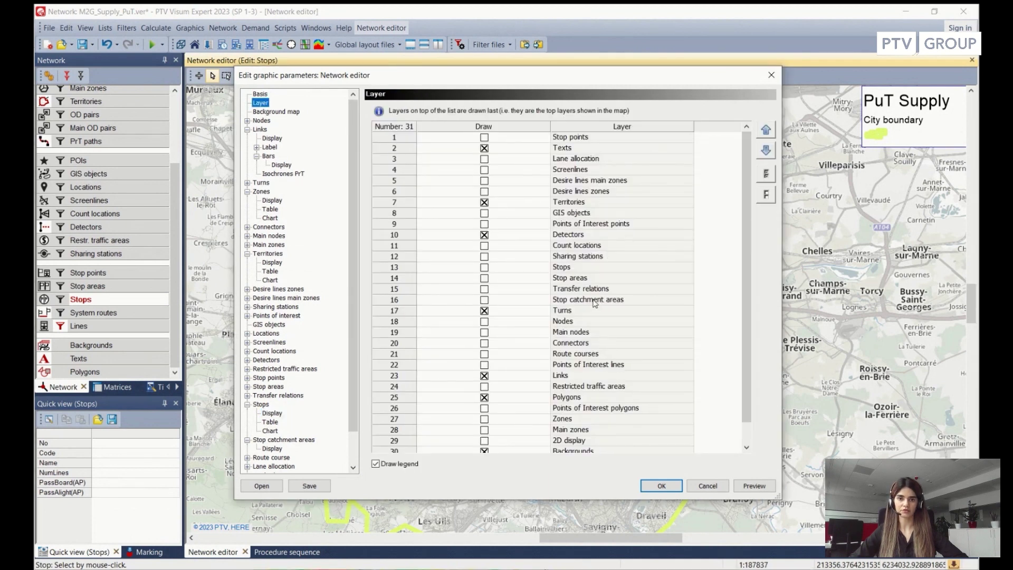
pyautogui.click(485, 300)
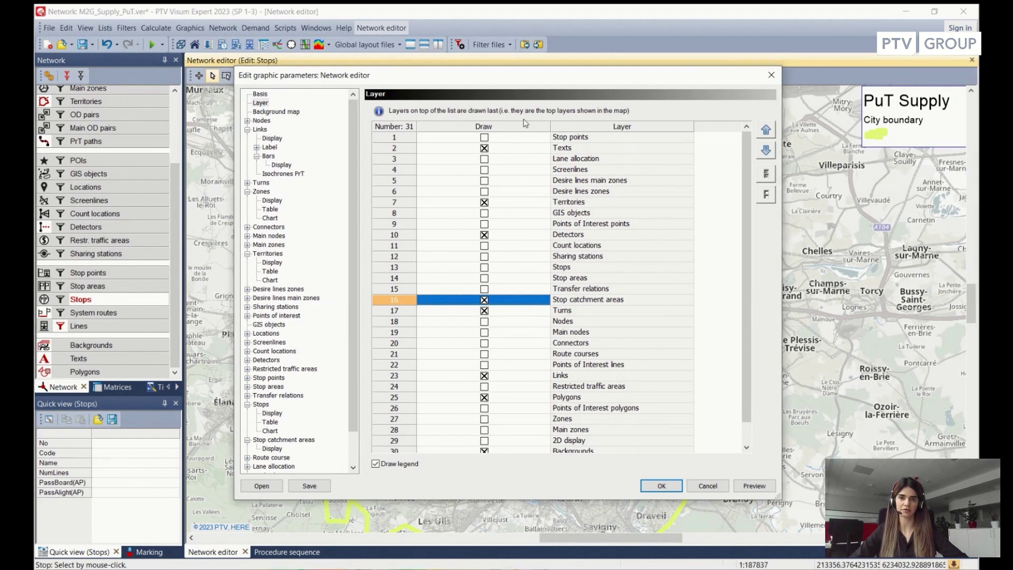
pyautogui.click(661, 486)
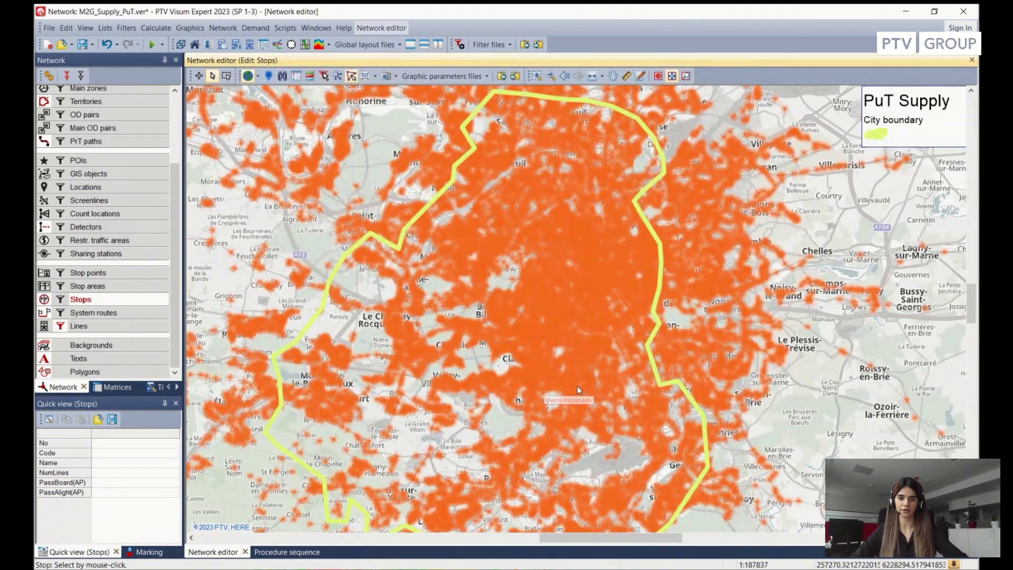
# - Switch the stop catchment areas to classified display based on the attribute Number of PuT departures (AP)
pyautogui.scroll(-1, 594, 311)
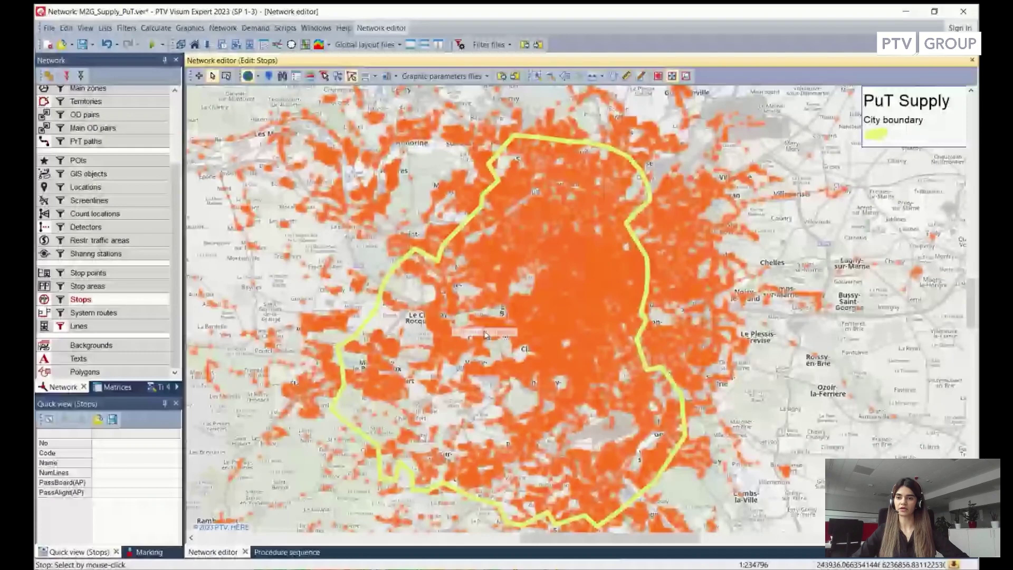
pyautogui.rightClick(44, 300)
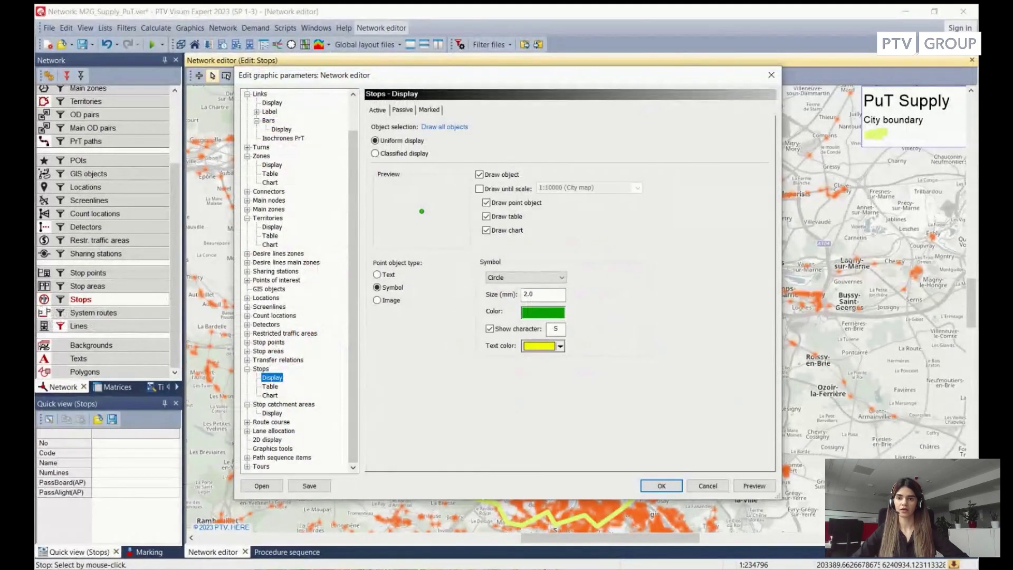
pyautogui.click(283, 404)
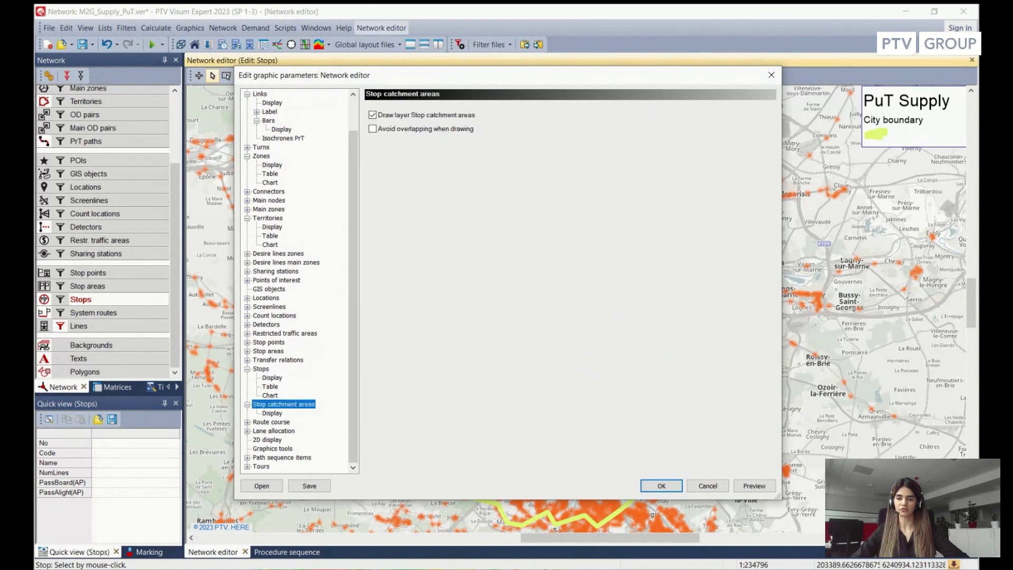
pyautogui.click(272, 413)
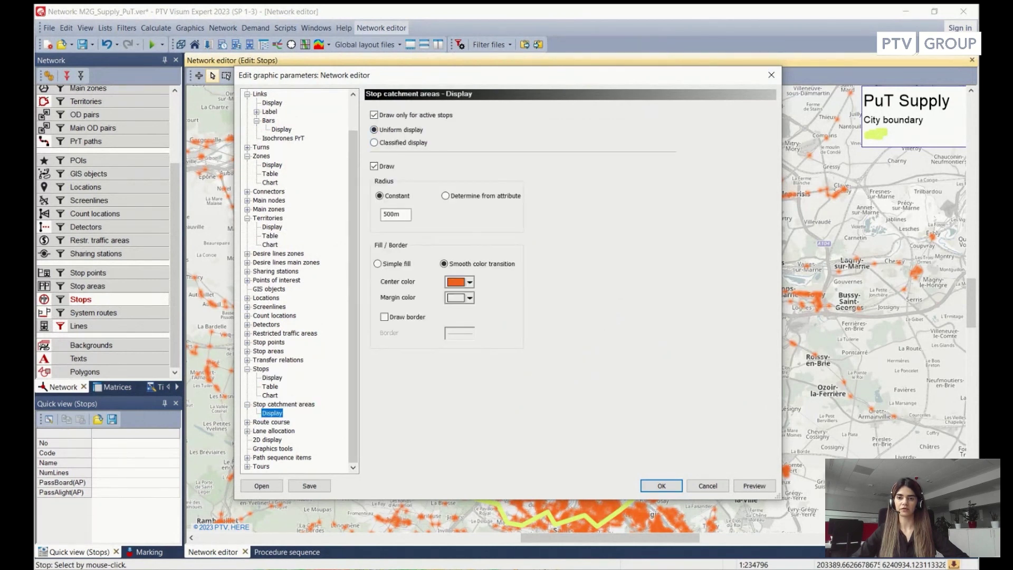
pyautogui.click(374, 143)
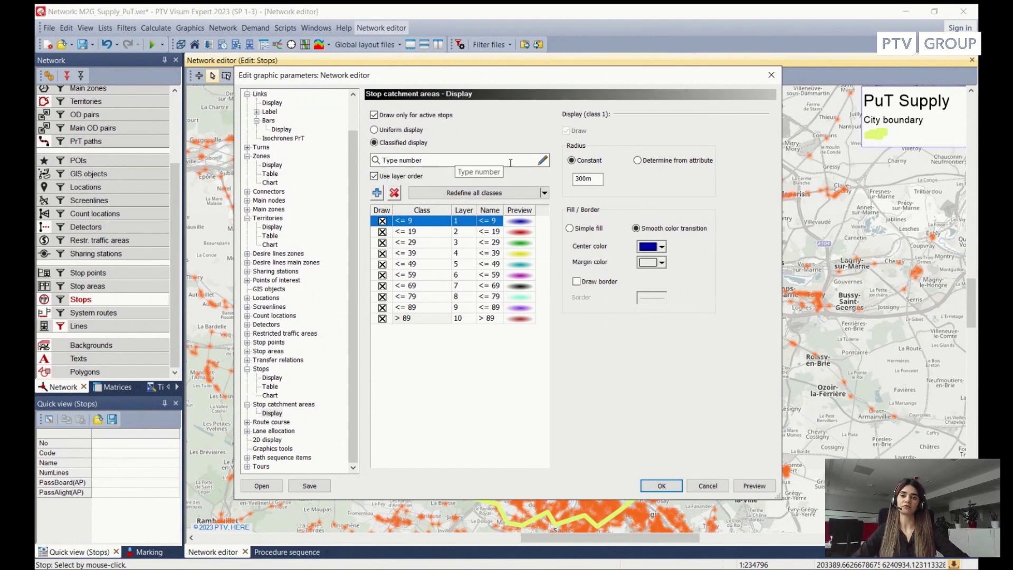
pyautogui.click(543, 161)
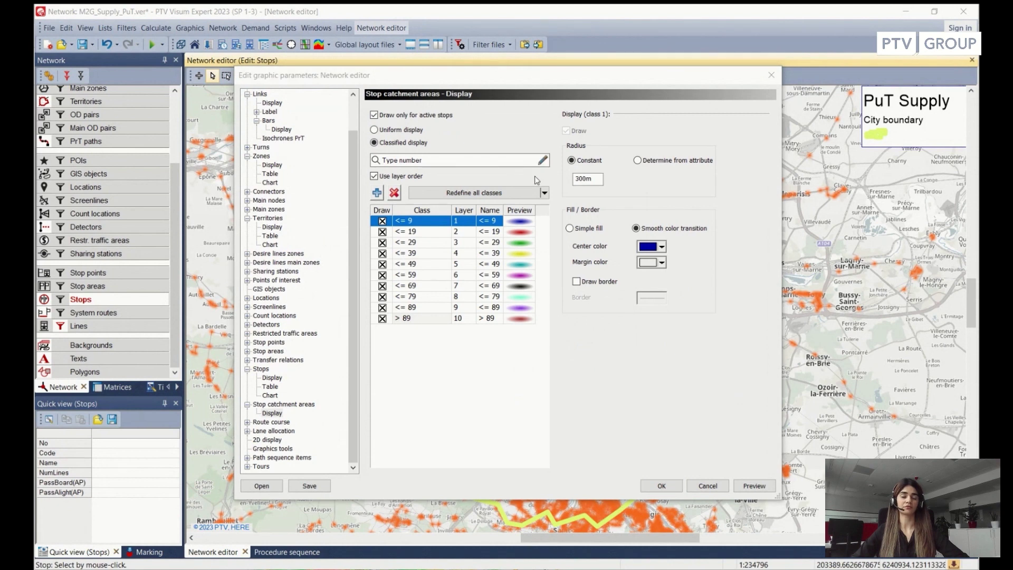
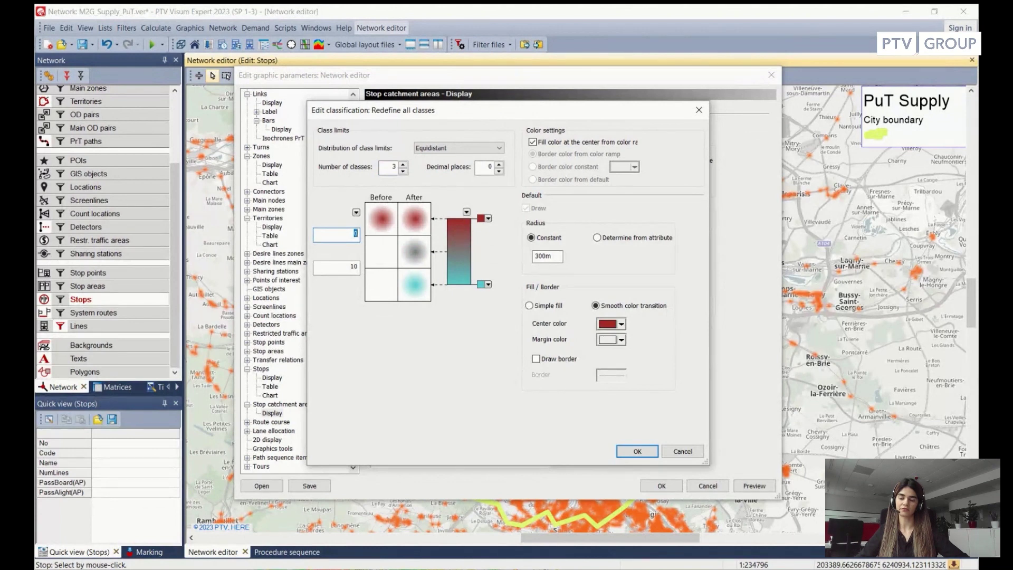
# - Set the limits of the three stop catchment area classes to 100 and 500
pyautogui.write('100')
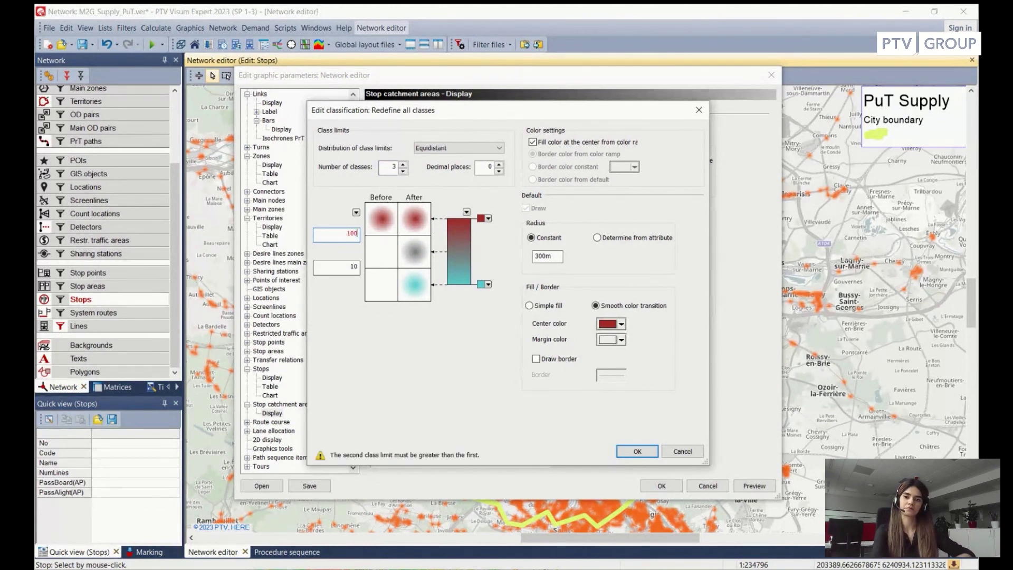
pyautogui.press('Tab')
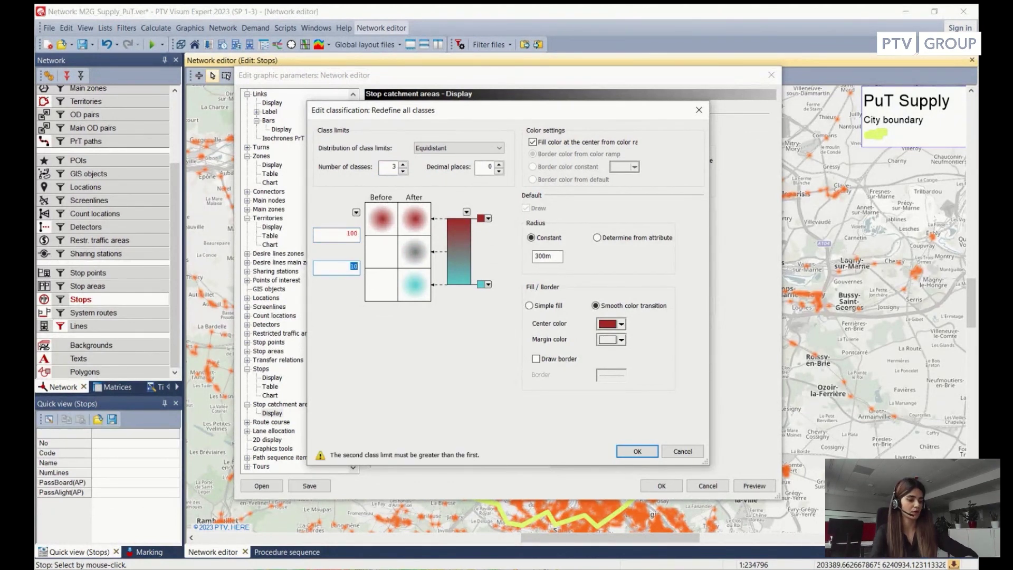
pyautogui.write('500')
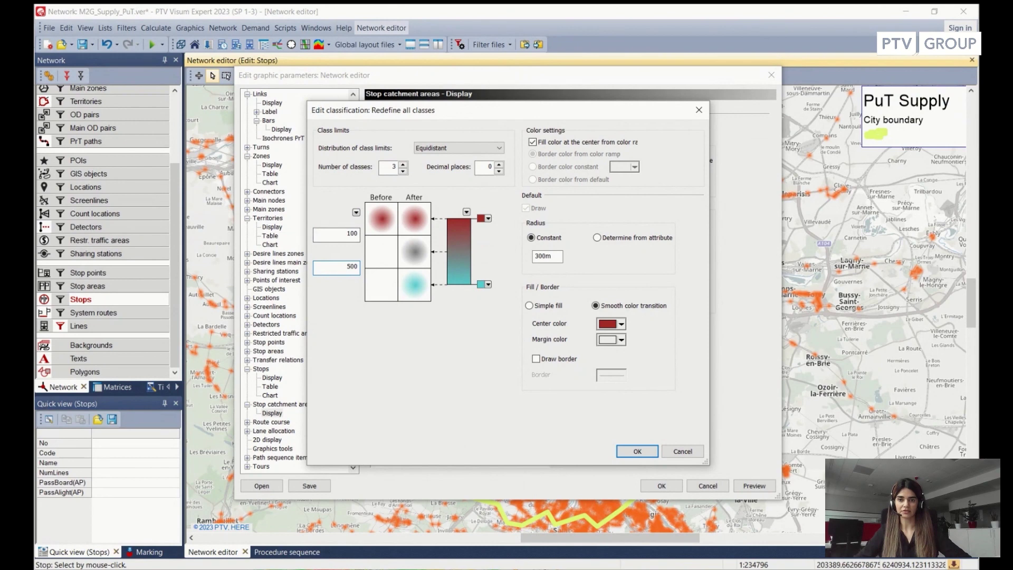
# - Color the class ramp green, orange in the middle and red for the highest class, and apply the classification to the map
pyautogui.click(488, 218)
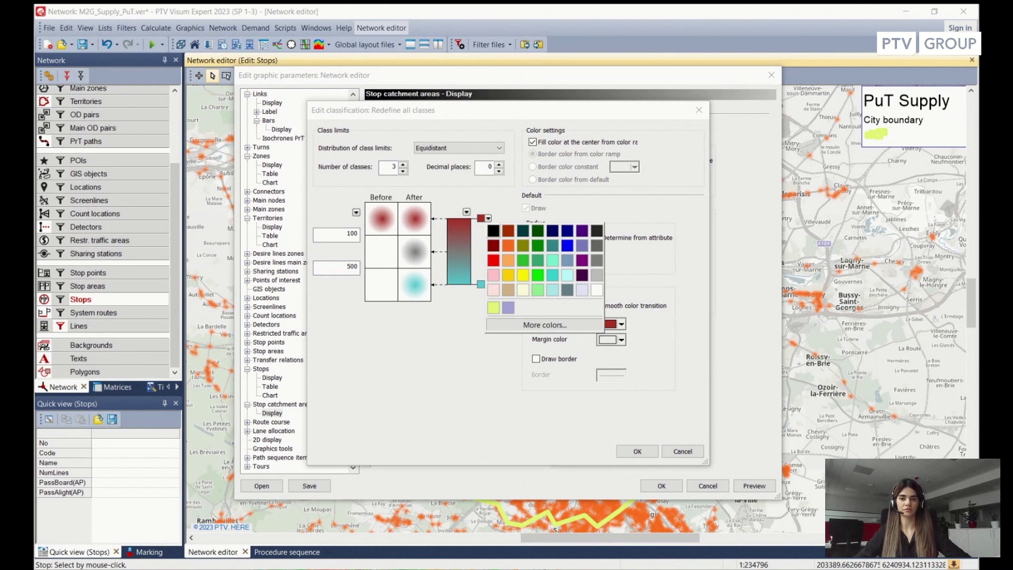
pyautogui.click(537, 274)
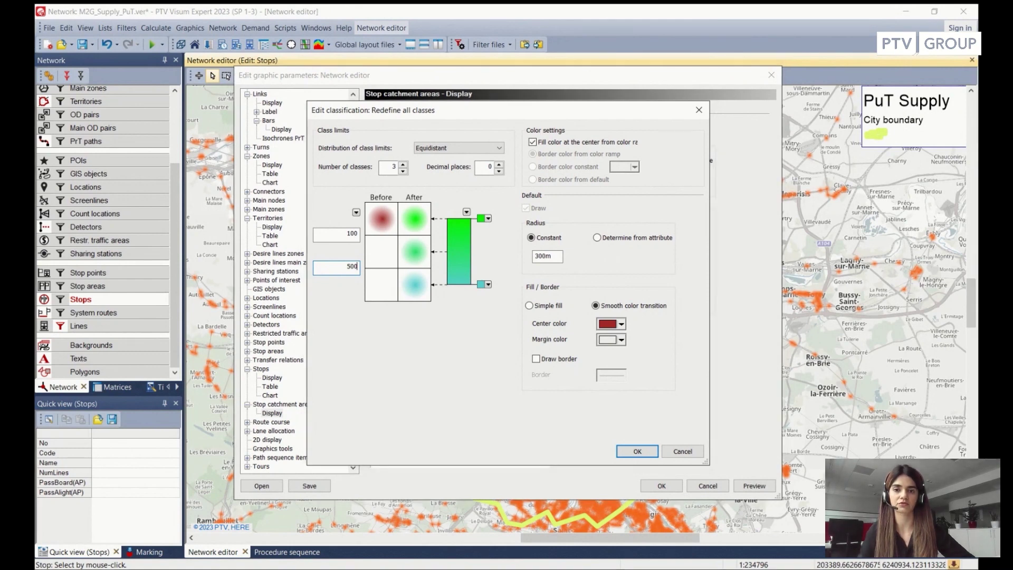
pyautogui.click(488, 218)
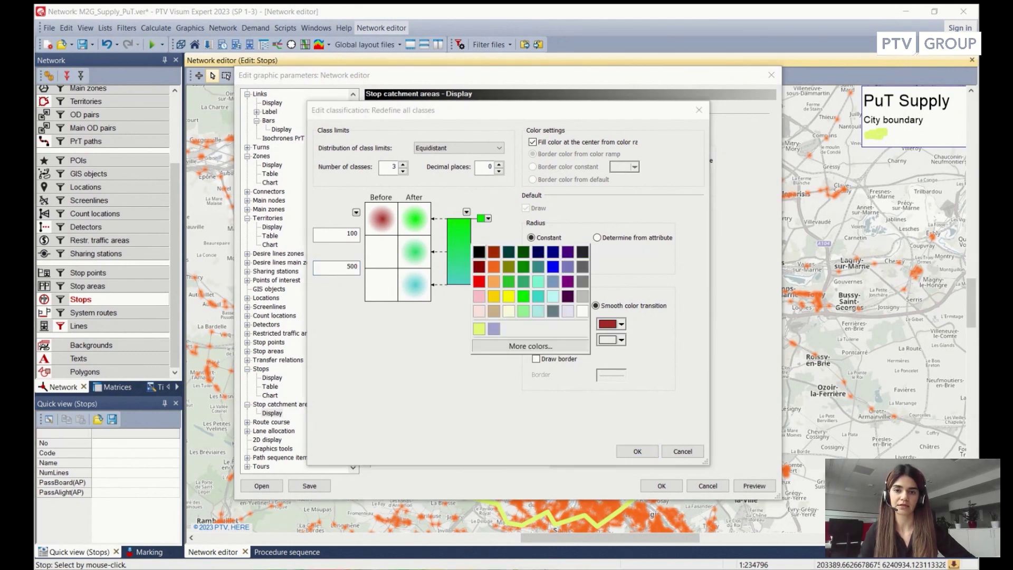
pyautogui.click(492, 277)
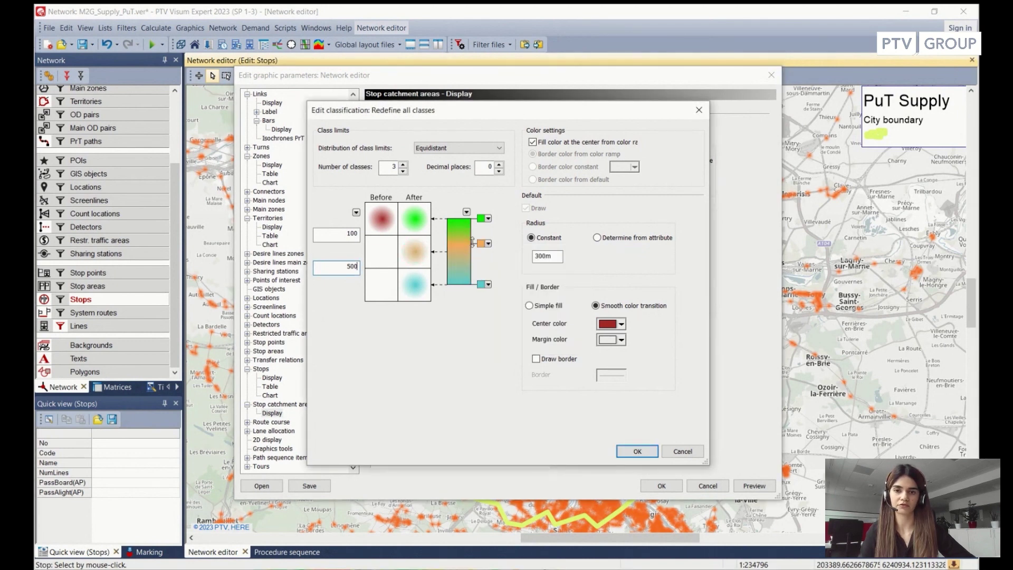
pyautogui.click(488, 284)
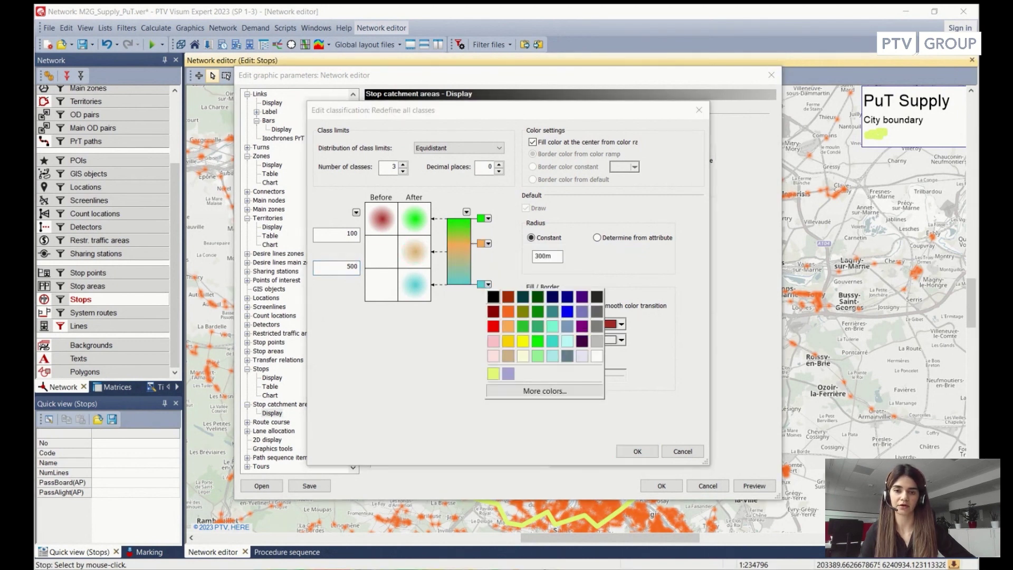
pyautogui.click(493, 326)
pyautogui.moveTo(474, 243); pyautogui.dragTo(476, 244)
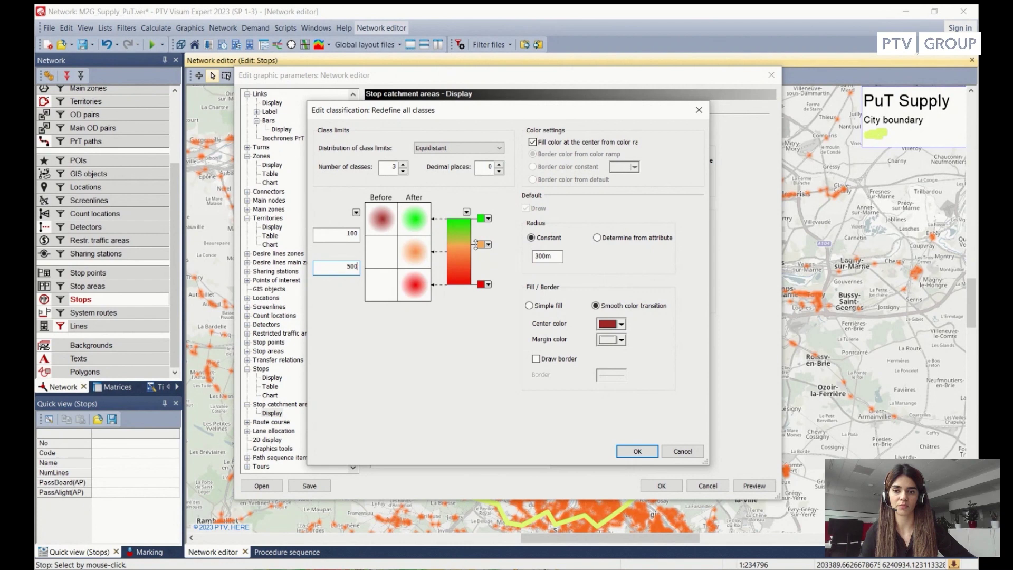
pyautogui.click(629, 450)
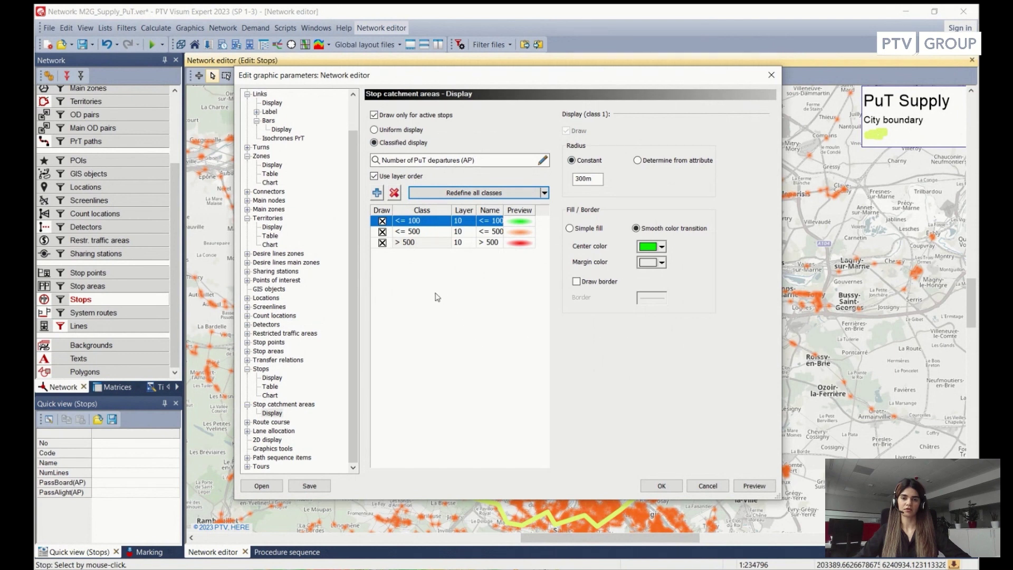
pyautogui.click(662, 486)
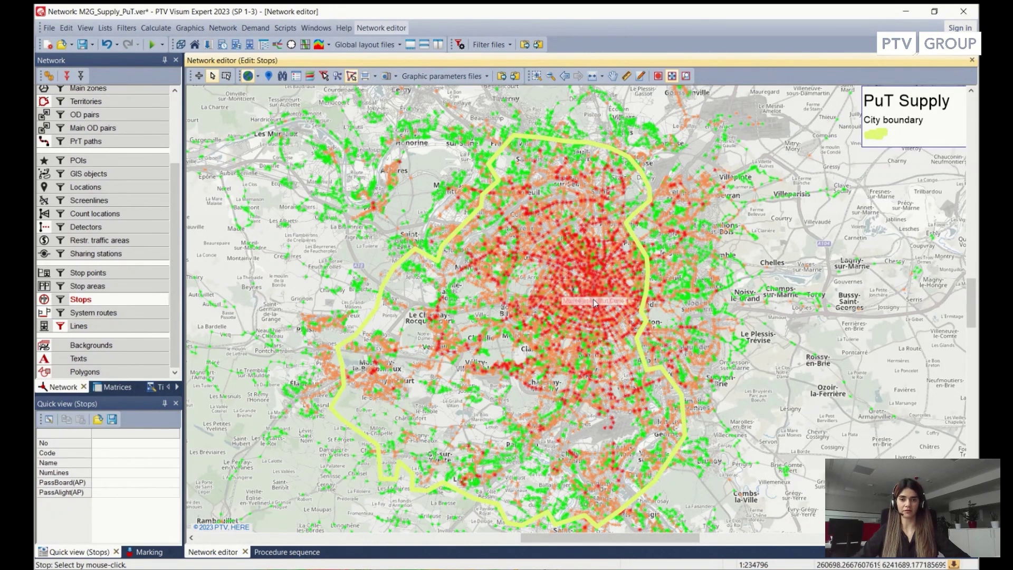
# - Add Stop catchment areas to the items displayed in the map legend
pyautogui.rightClick(297, 77)
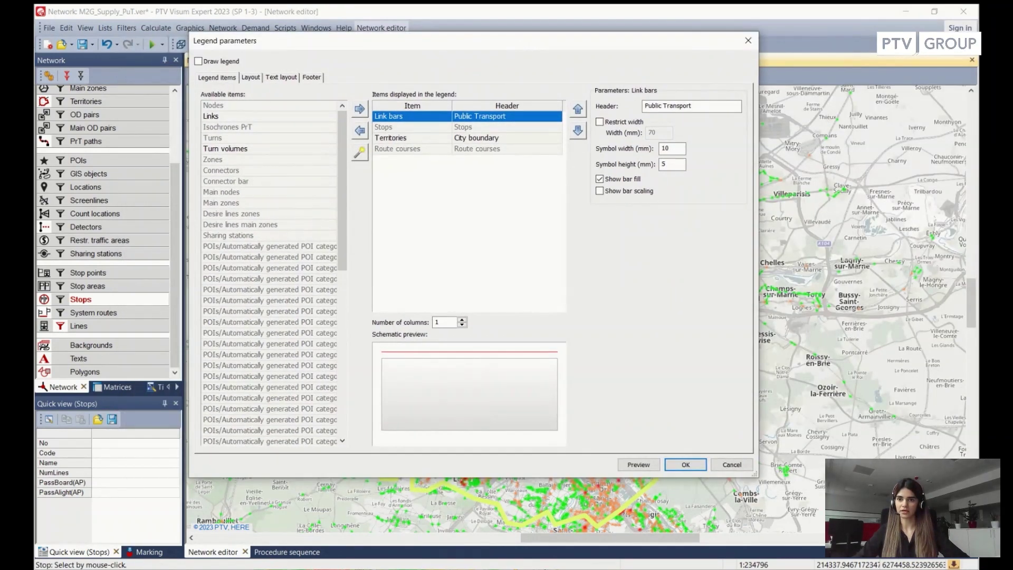
pyautogui.scroll(-10, 269, 275)
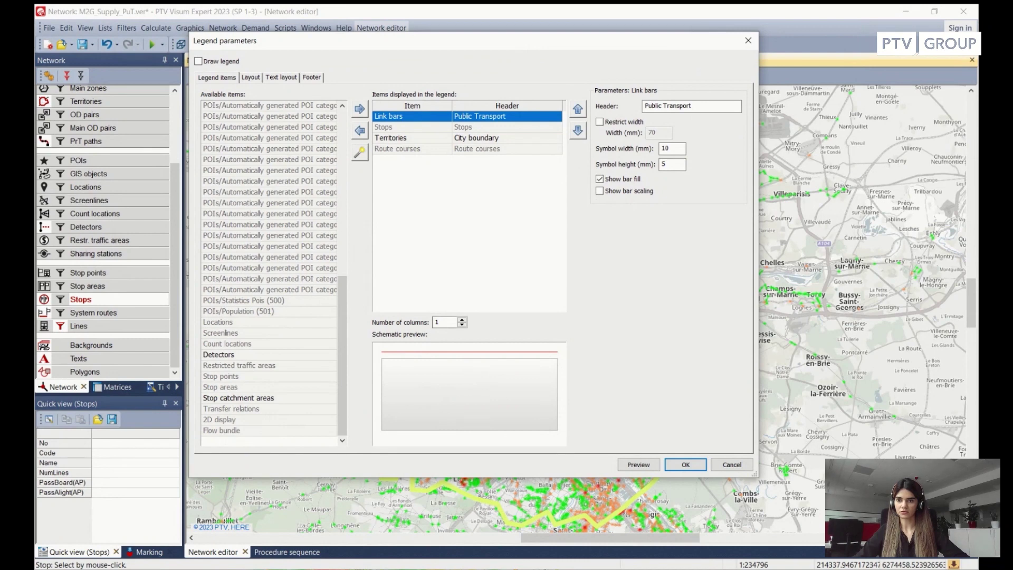
pyautogui.click(238, 397)
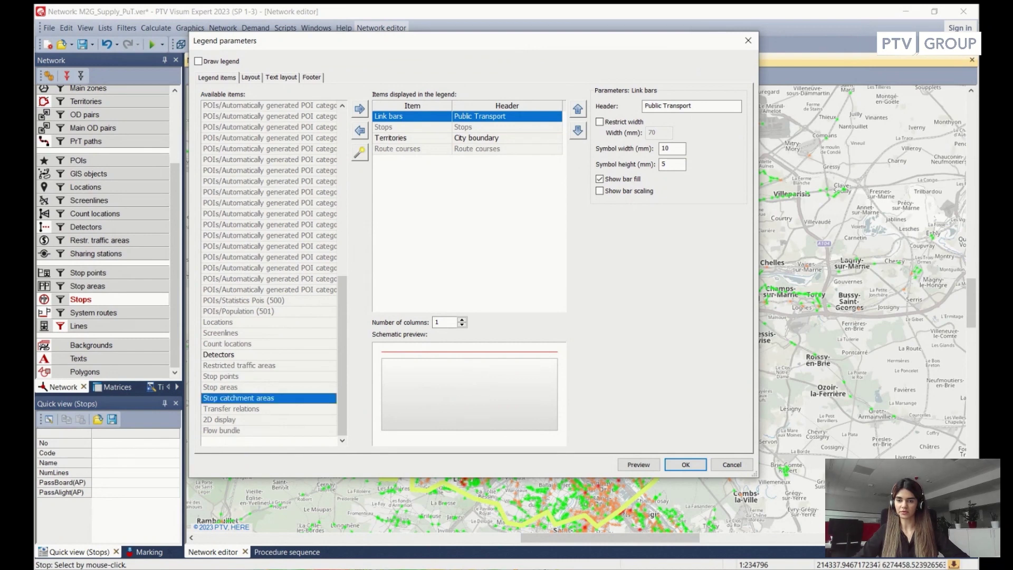
pyautogui.click(359, 109)
pyautogui.click(685, 465)
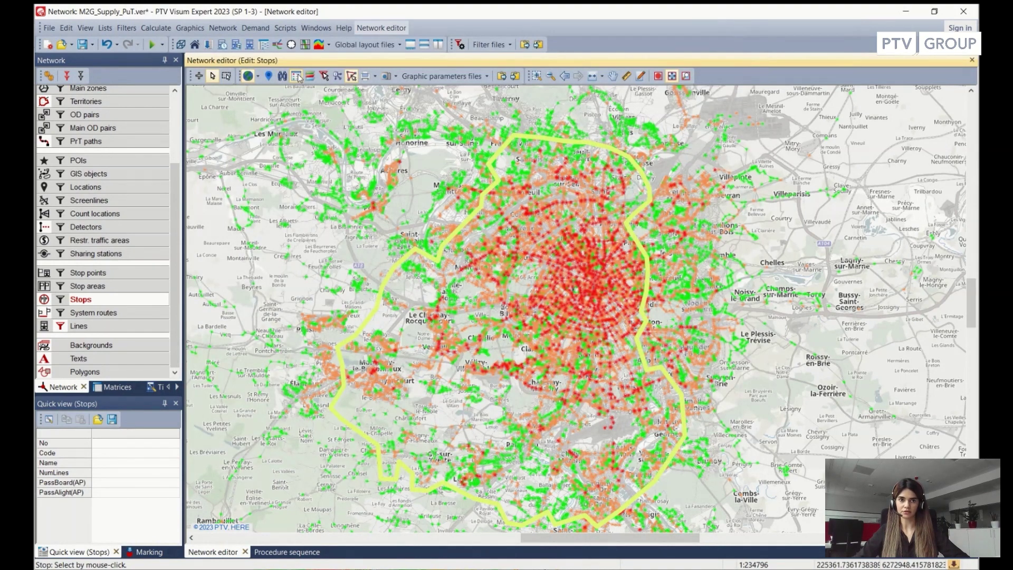
# - Turn the legend display back on in the network editor, leaving the legend parameters as they are
pyautogui.click(283, 77)
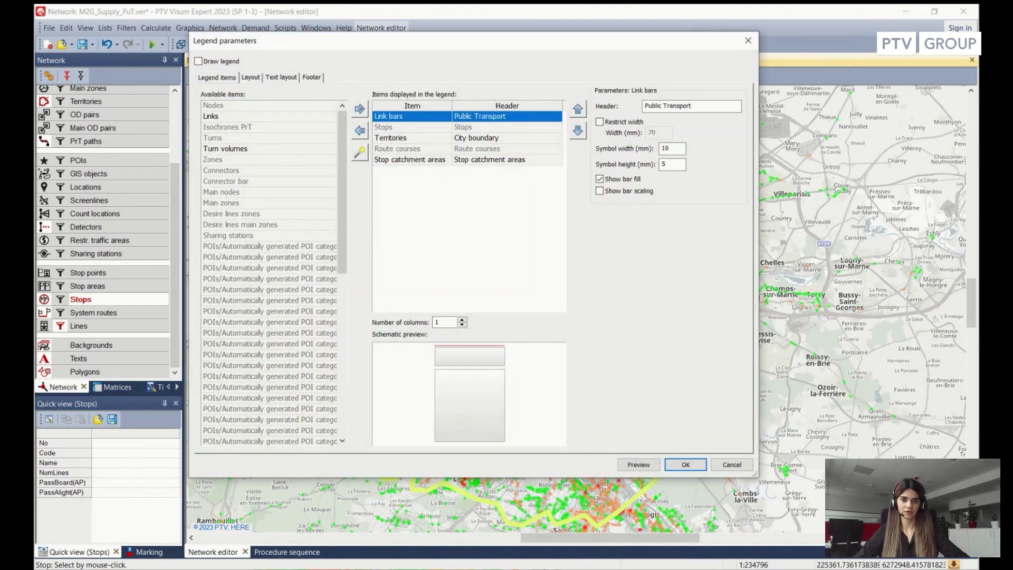
pyautogui.click(731, 465)
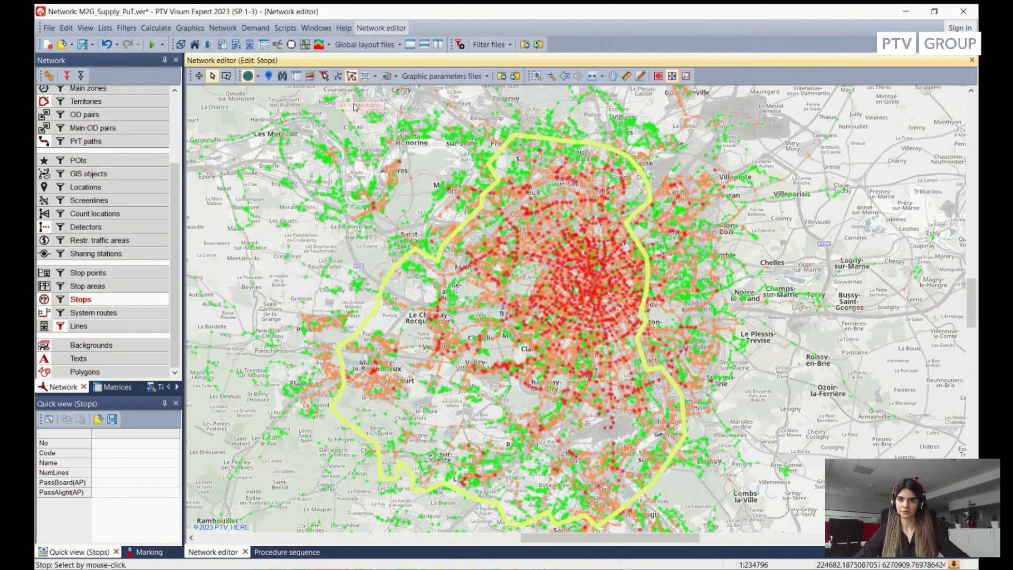
pyautogui.click(297, 77)
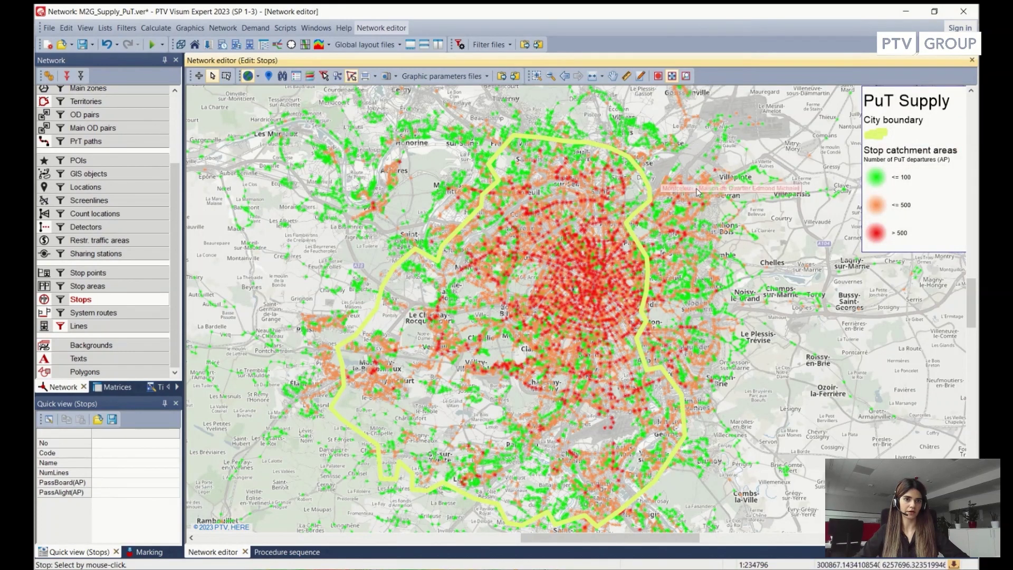